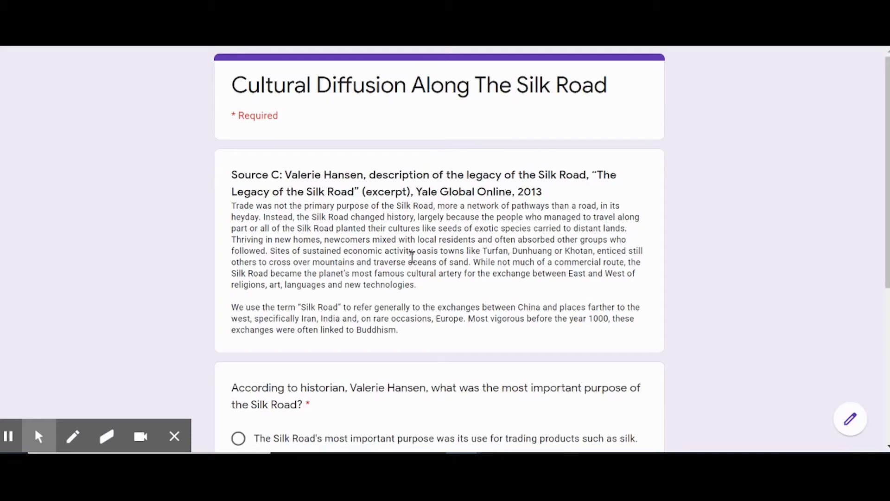
Choose the cultural artery answer, enter 'B' for the religion question, and submit to unlock the clue
{"action": "scroll", "coordinate": [412, 260], "scroll_direction": "down", "scroll_amount": 5}
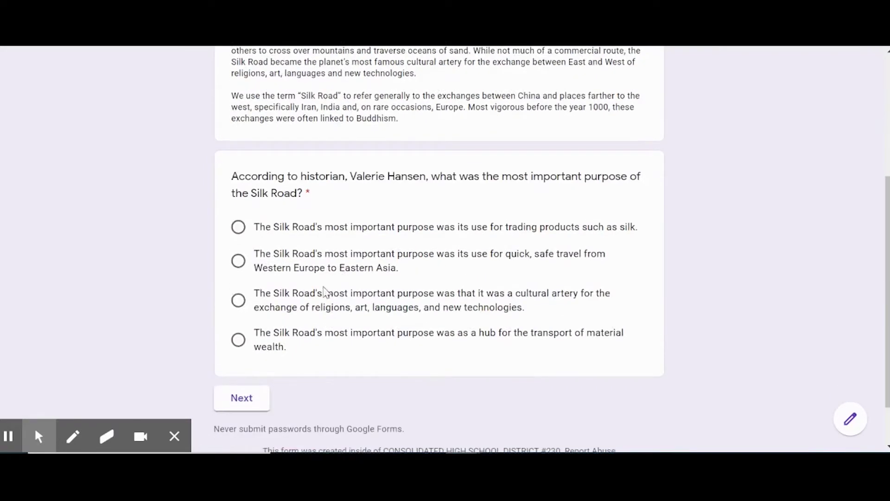
{"action": "left_click", "coordinate": [239, 301]}
{"action": "left_click", "coordinate": [234, 409]}
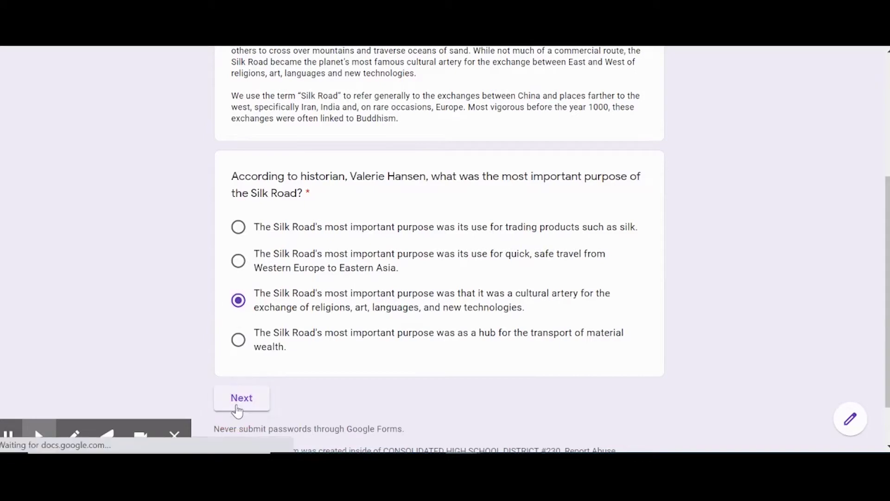
{"action": "scroll", "coordinate": [474, 272], "scroll_direction": "down", "scroll_amount": 3}
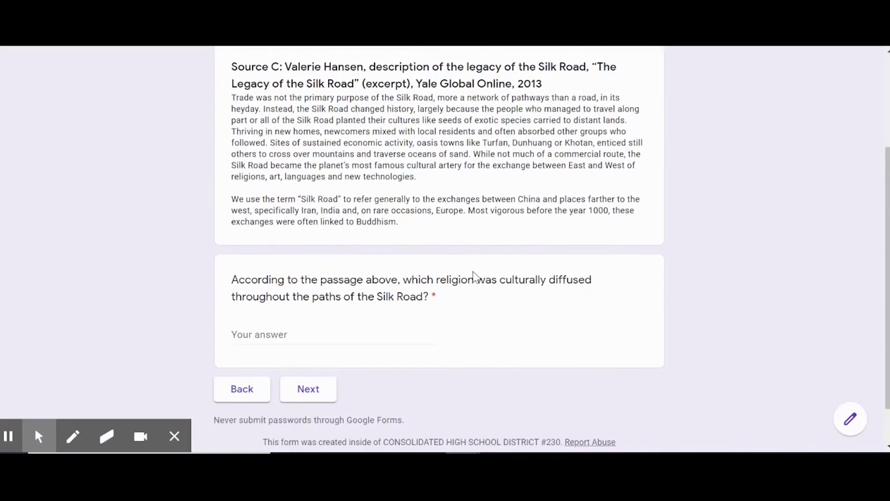
{"action": "left_click", "coordinate": [307, 335]}
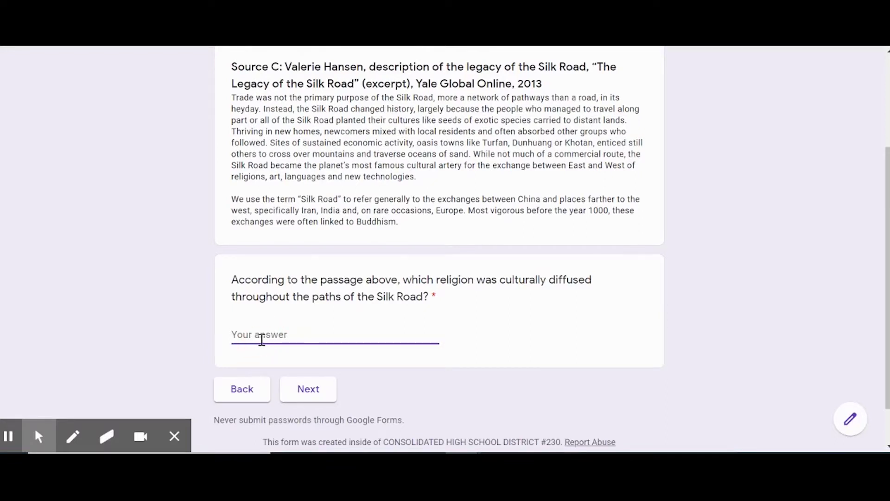
{"action": "type", "text": "B"}
{"action": "left_click", "coordinate": [309, 388]}
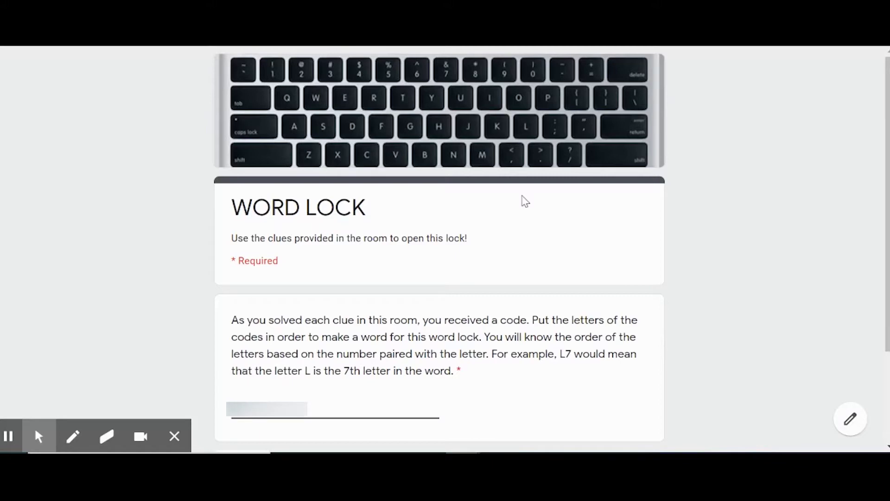
Submit the word lock answer to open the door
{"action": "scroll", "coordinate": [523, 223], "scroll_direction": "down", "scroll_amount": 3}
{"action": "left_click", "coordinate": [260, 340]}
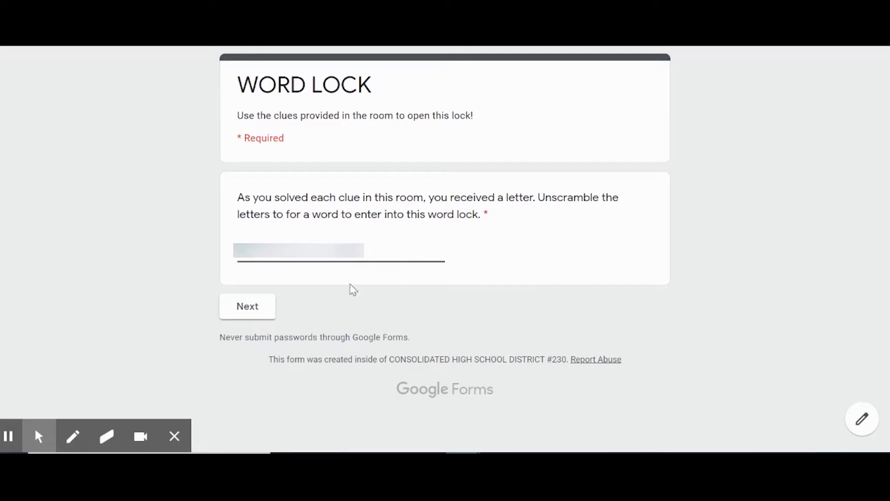
Submit the unscrambled word, then paste the sentence into the Migration Room lock and submit it
{"action": "left_click", "coordinate": [239, 310]}
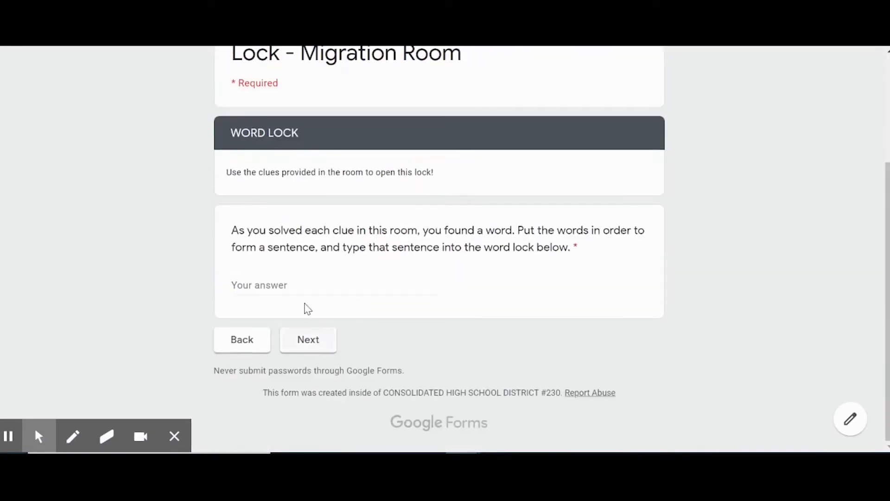
{"action": "left_click", "coordinate": [302, 292]}
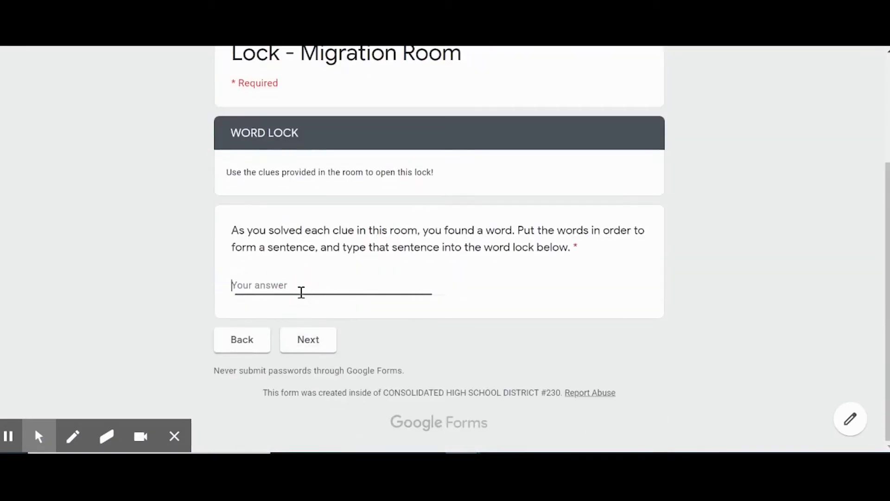
{"action": "key", "text": "ctrl+v"}
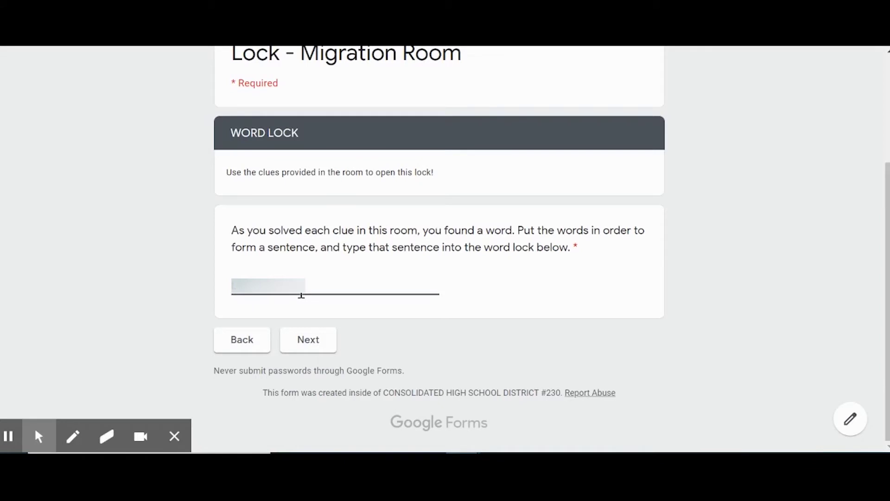
{"action": "left_click", "coordinate": [334, 340]}
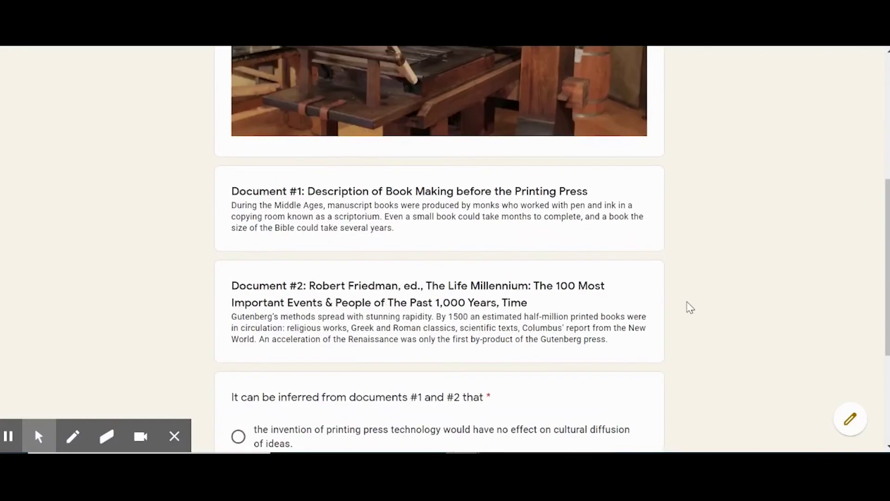
{"action": "scroll", "coordinate": [677, 321], "scroll_direction": "down", "scroll_amount": 4}
Open the floor item's clue and submit the QWERTY cipher answer to unlock the final door
{"action": "scroll", "coordinate": [619, 232], "scroll_direction": "up", "scroll_amount": 10}
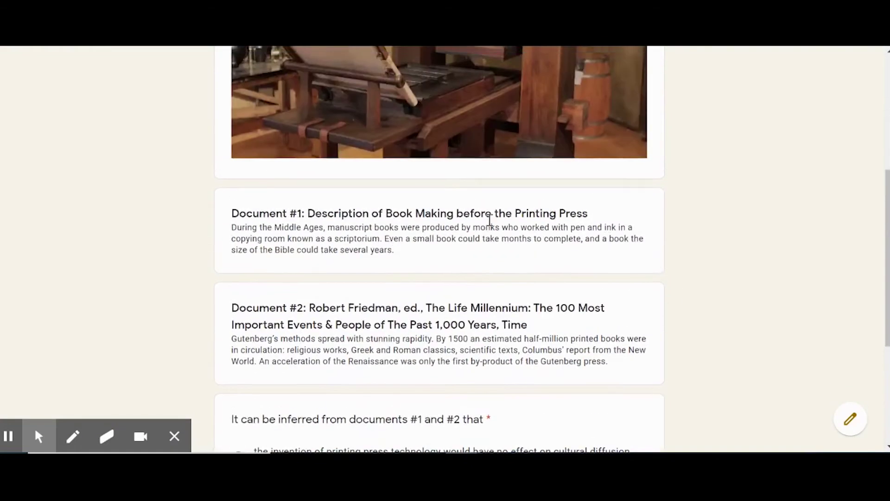
{"action": "key", "text": "ctrl+w"}
{"action": "left_click", "coordinate": [441, 424]}
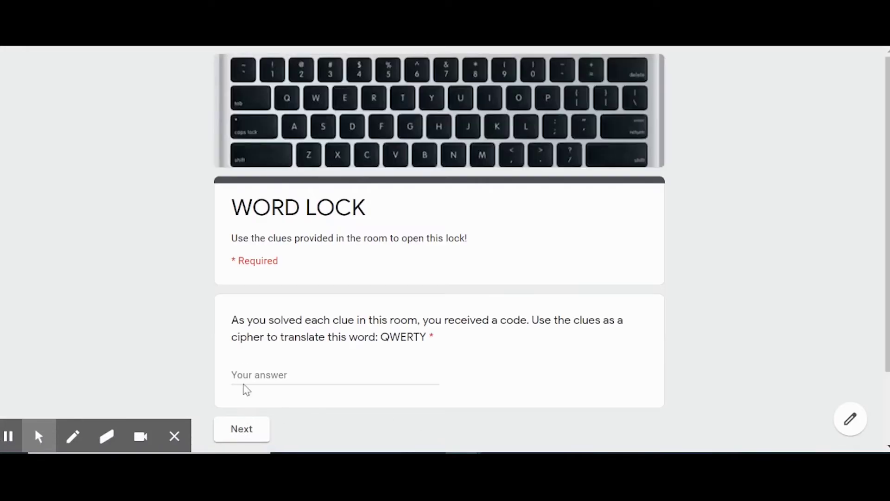
{"action": "left_click", "coordinate": [245, 371]}
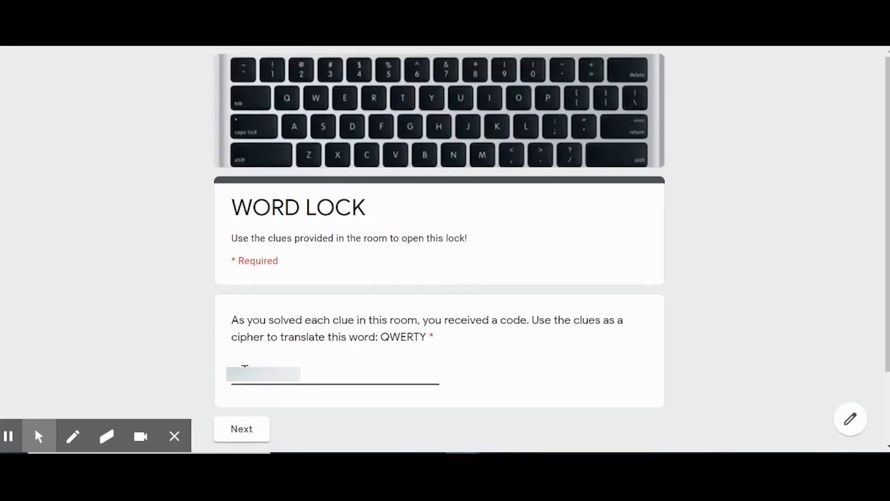
{"action": "left_click", "coordinate": [250, 434]}
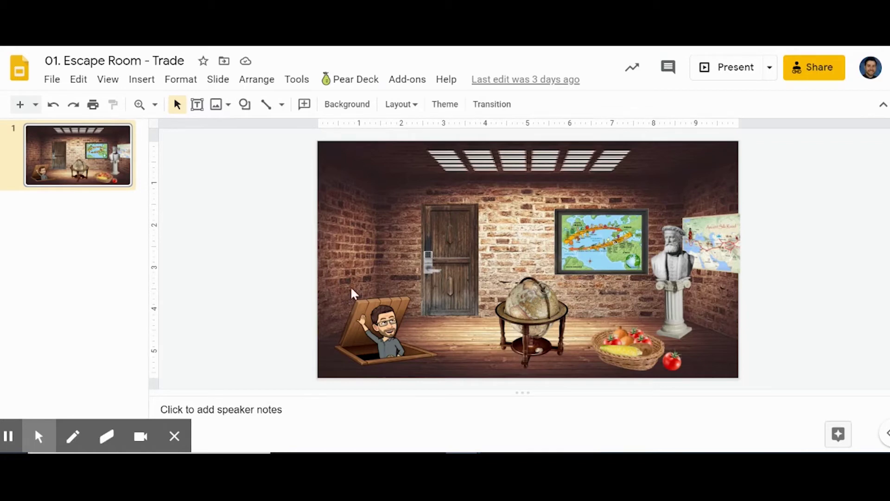
Check the trapdoor bitmoji and the globe's form link on the slide
{"action": "left_click", "coordinate": [392, 330]}
{"action": "left_click", "coordinate": [503, 303]}
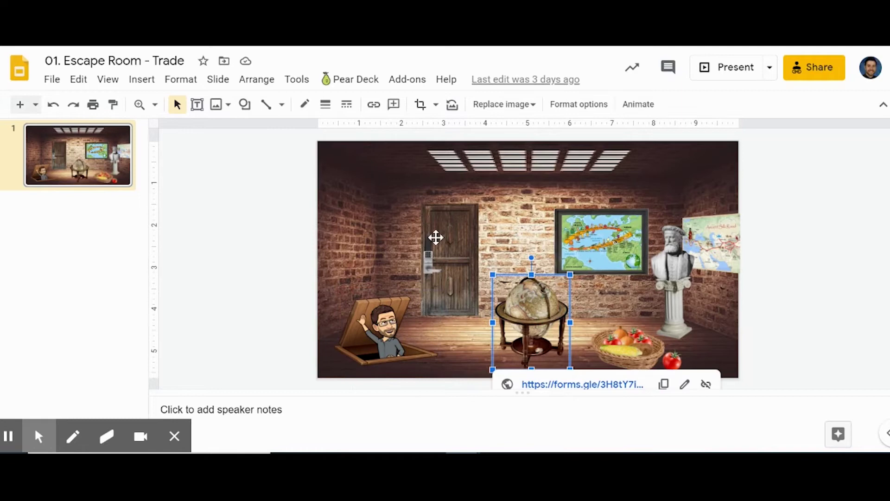
{"action": "left_click", "coordinate": [537, 246]}
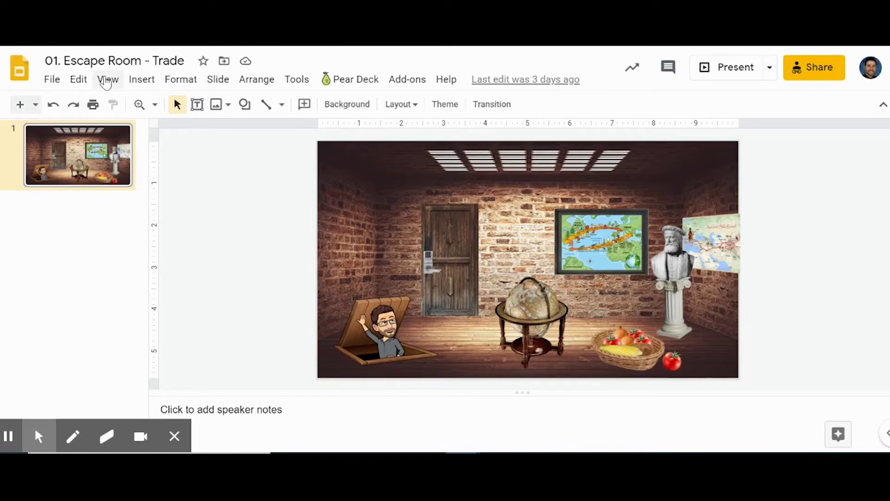
Search the web for 'globe' images from the Insert image options
{"action": "left_click", "coordinate": [130, 83]}
{"action": "mouse_move", "coordinate": [248, 105]}
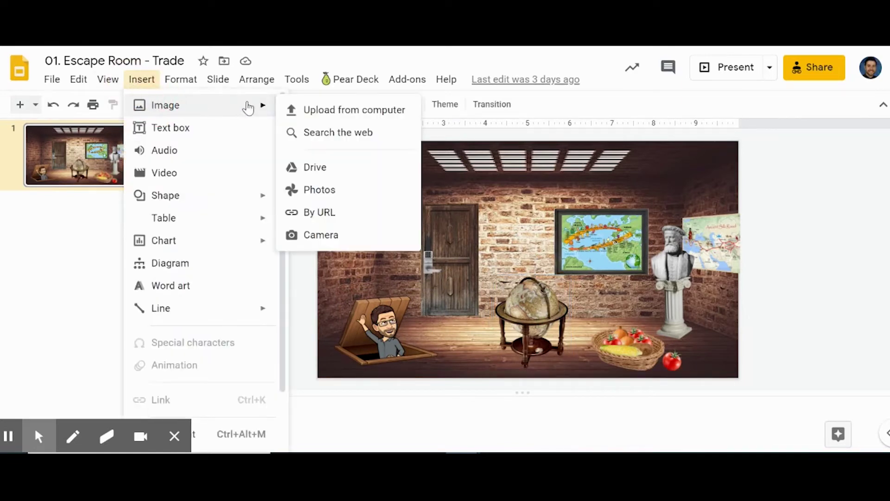
{"action": "left_click", "coordinate": [325, 133]}
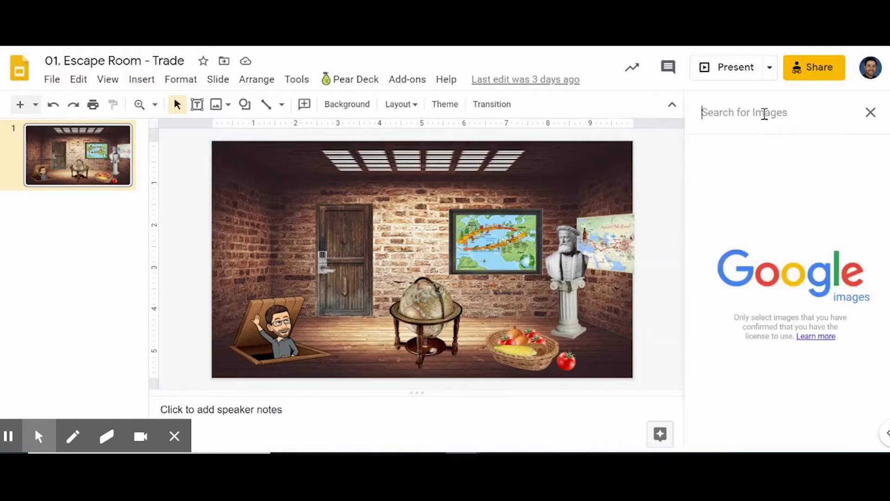
{"action": "type", "text": "globe"}
{"action": "key", "text": "Return"}
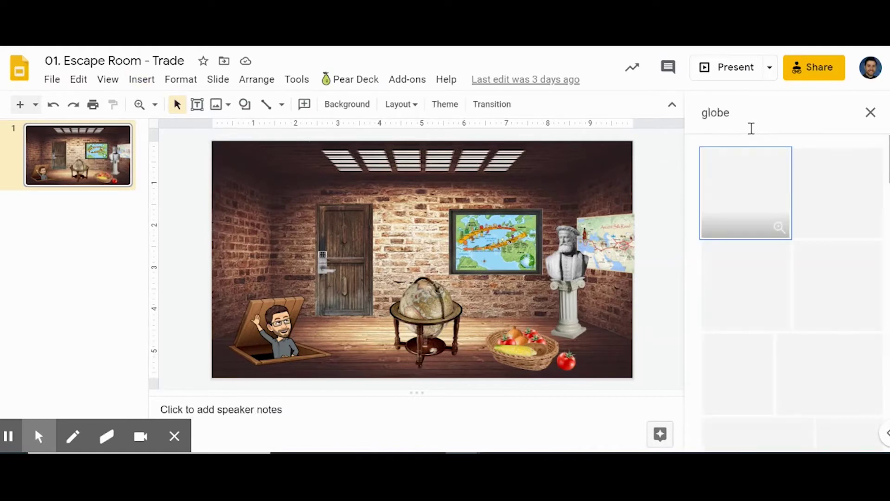
{"action": "scroll", "coordinate": [794, 375], "scroll_direction": "down", "scroll_amount": 3}
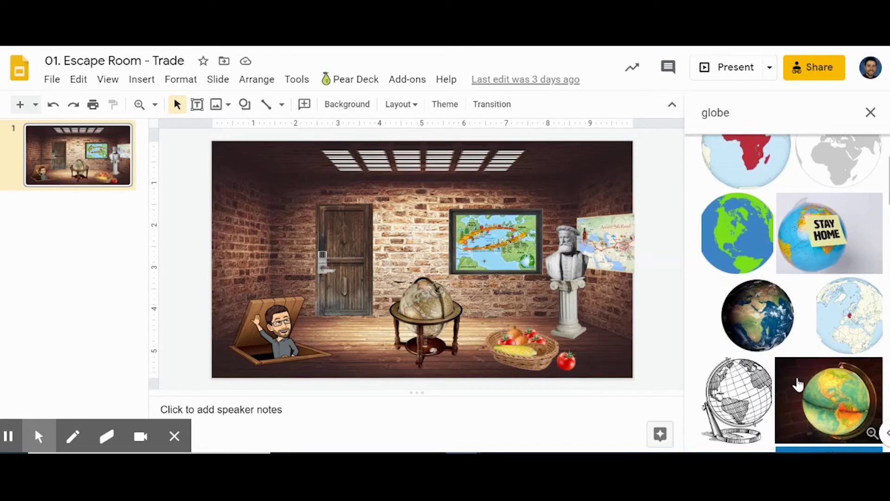
{"action": "scroll", "coordinate": [785, 371], "scroll_direction": "down", "scroll_amount": 2}
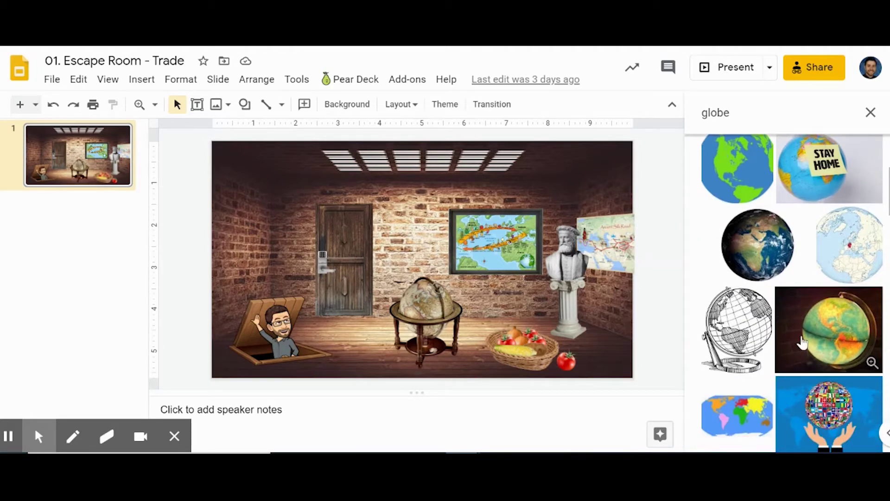
{"action": "scroll", "coordinate": [741, 333], "scroll_direction": "up", "scroll_amount": 3}
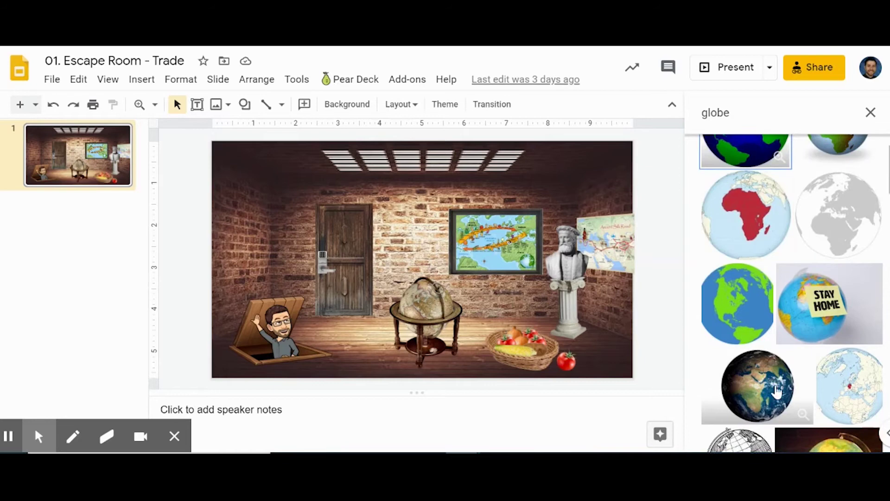
Refine the search to 'globe transparent' and pick the realistic Earth globe picture
{"action": "left_click", "coordinate": [747, 118]}
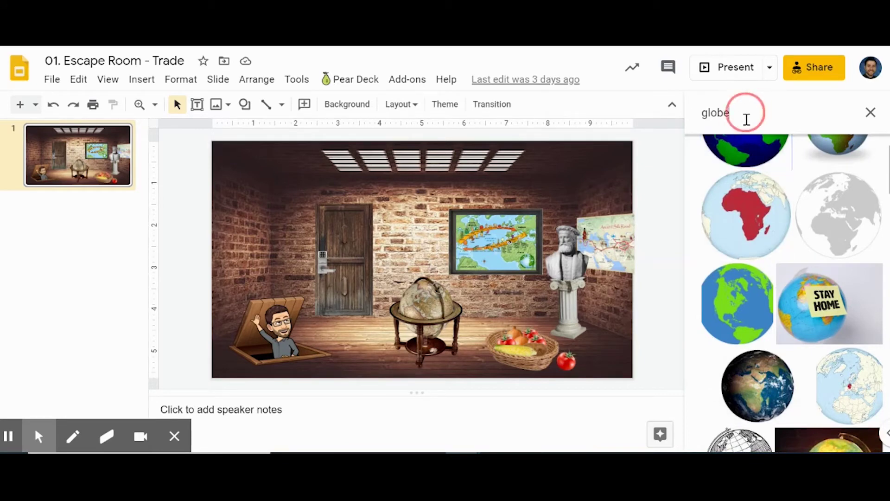
{"action": "type", "text": "transparent"}
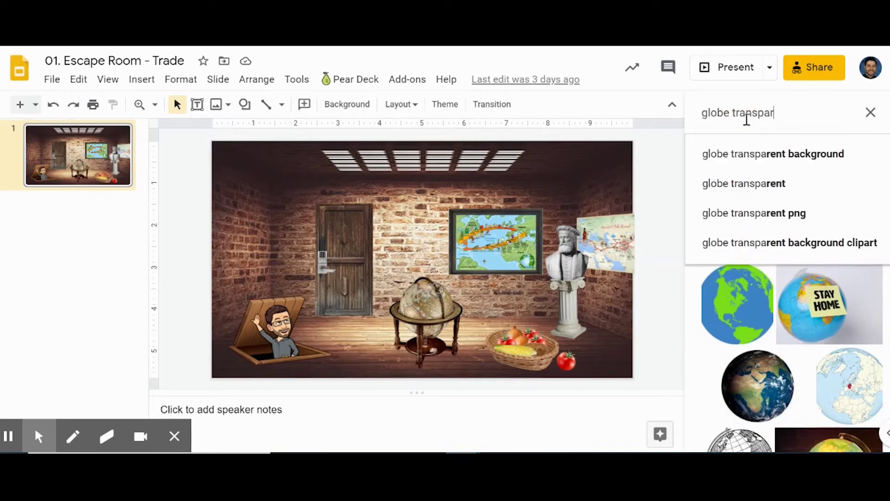
{"action": "key", "text": "Return"}
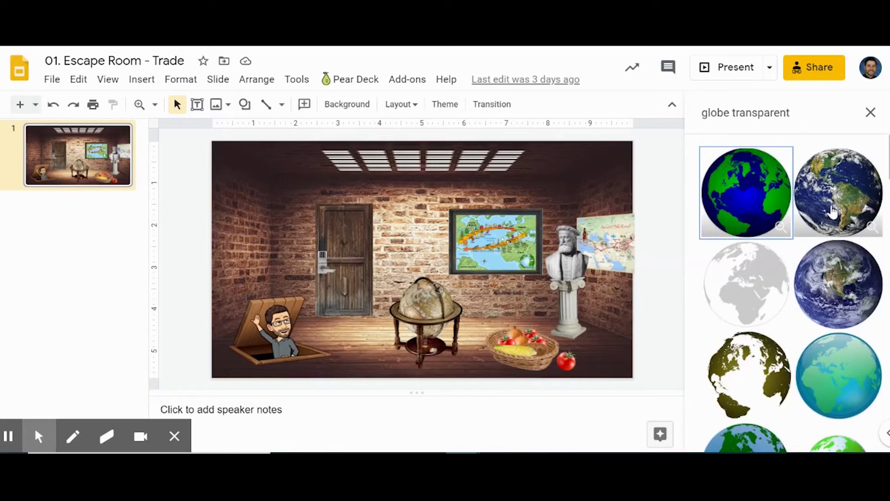
{"action": "left_click", "coordinate": [831, 204]}
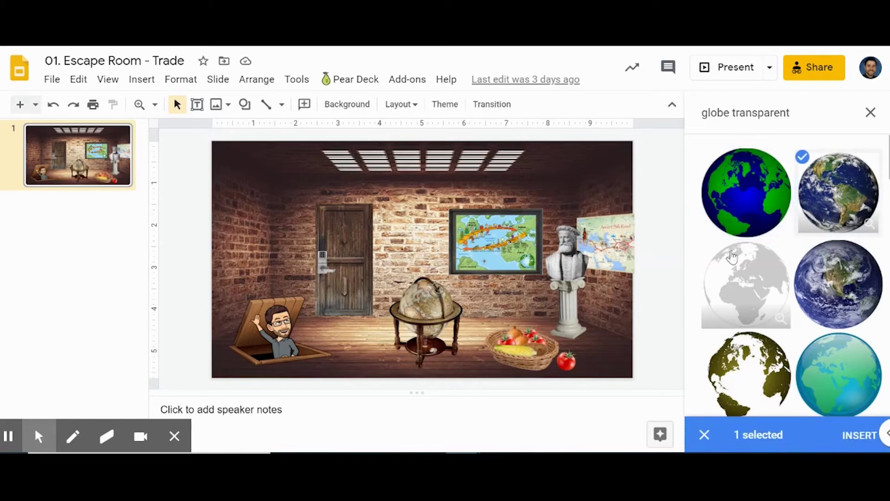
Insert the Earth picture, enlarge it, and position it above the globe stand
{"action": "left_click", "coordinate": [853, 435]}
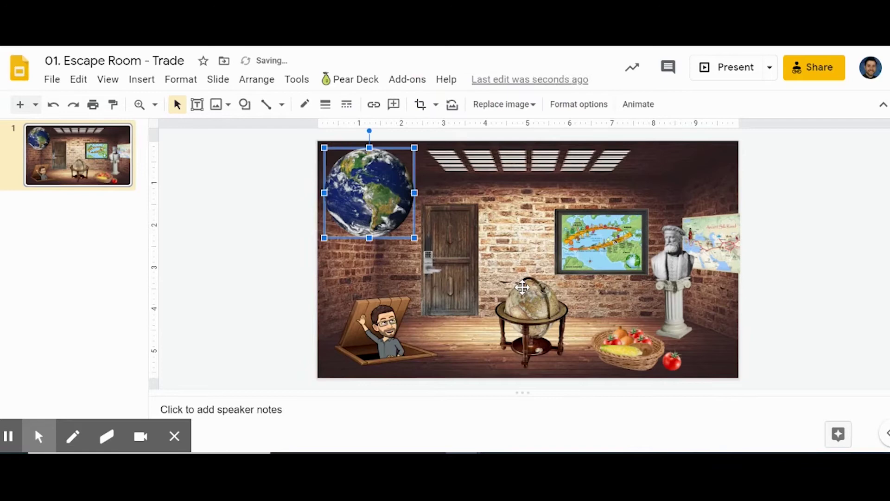
{"action": "left_click_drag", "start_coordinate": [392, 192], "coordinate": [567, 281]}
{"action": "left_click", "coordinate": [510, 234]}
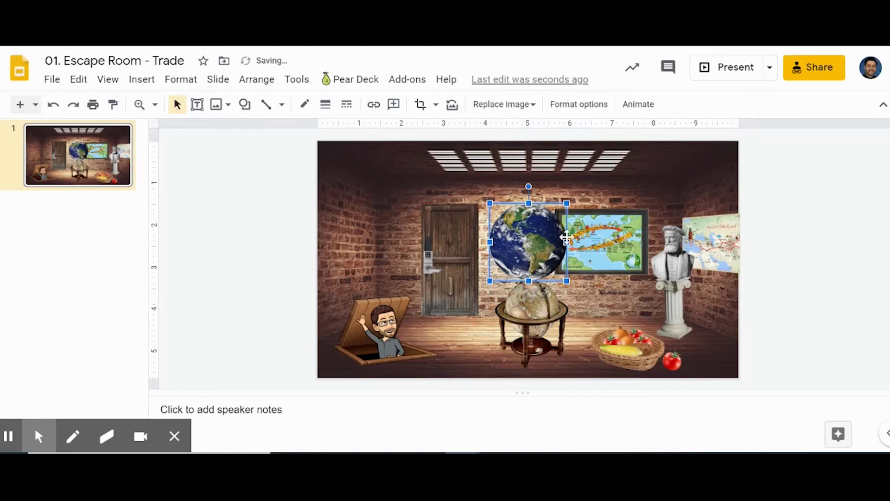
{"action": "left_click", "coordinate": [546, 221]}
{"action": "left_click_drag", "start_coordinate": [544, 213], "coordinate": [535, 192]}
{"action": "left_click", "coordinate": [513, 225]}
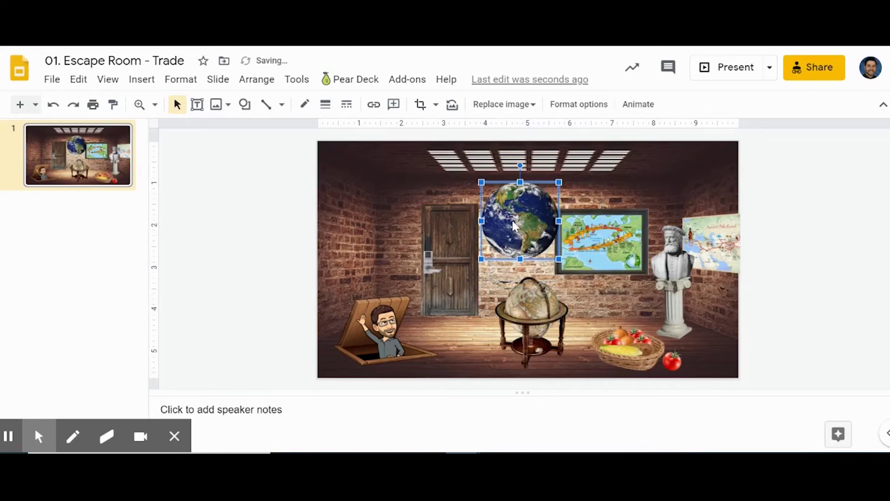
Start adding a link to the Earth picture, then dismiss the link box
{"action": "left_click", "coordinate": [373, 105]}
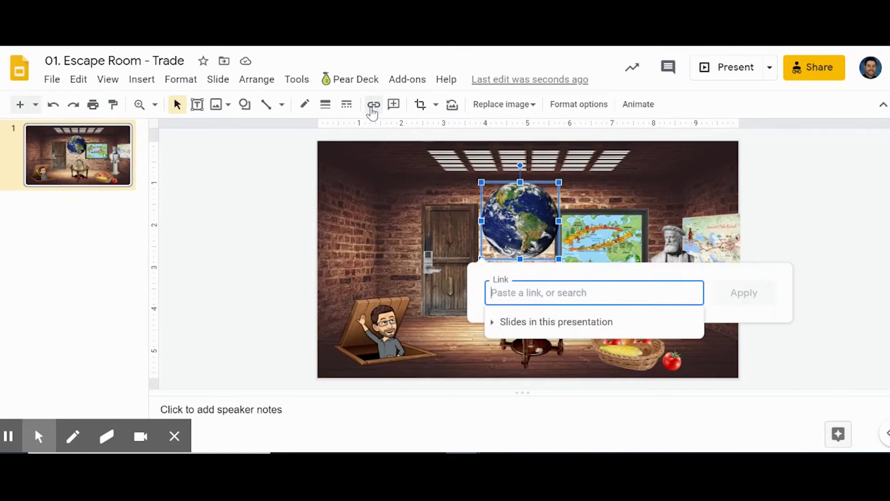
{"action": "left_click", "coordinate": [526, 293]}
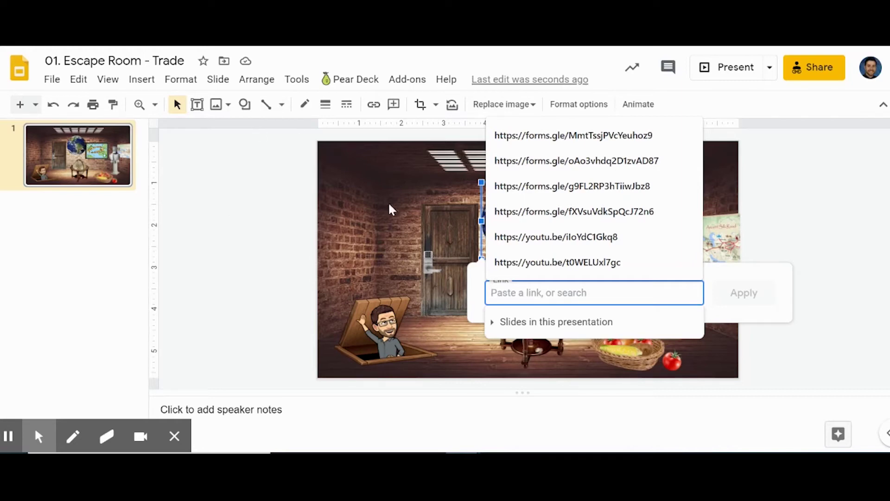
{"action": "left_click", "coordinate": [373, 210]}
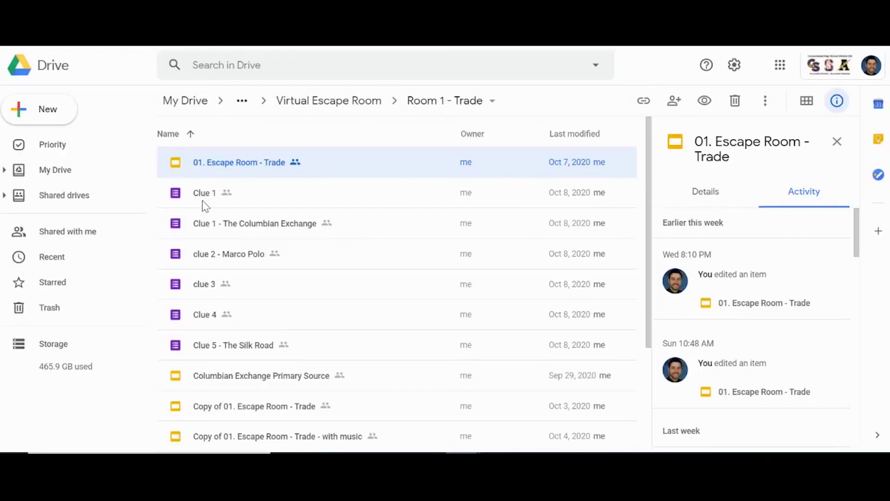
{"action": "left_click", "coordinate": [206, 204]}
{"action": "left_click", "coordinate": [43, 108]}
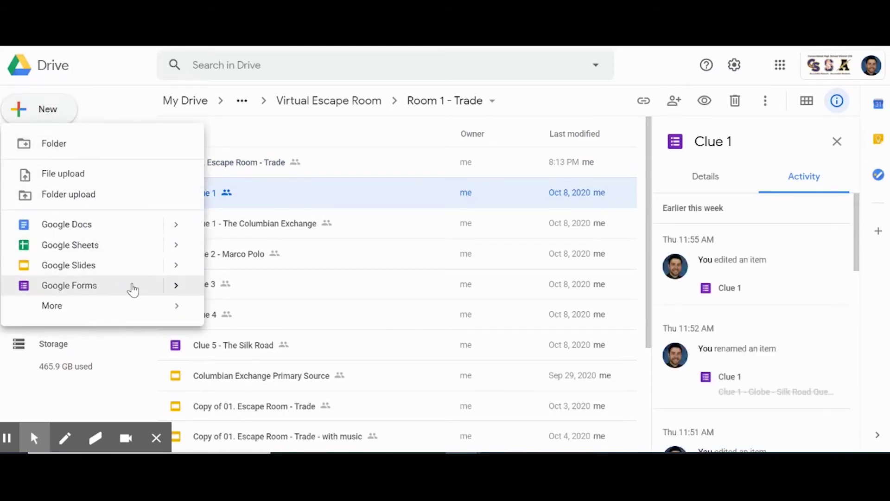
{"action": "left_click", "coordinate": [176, 285]}
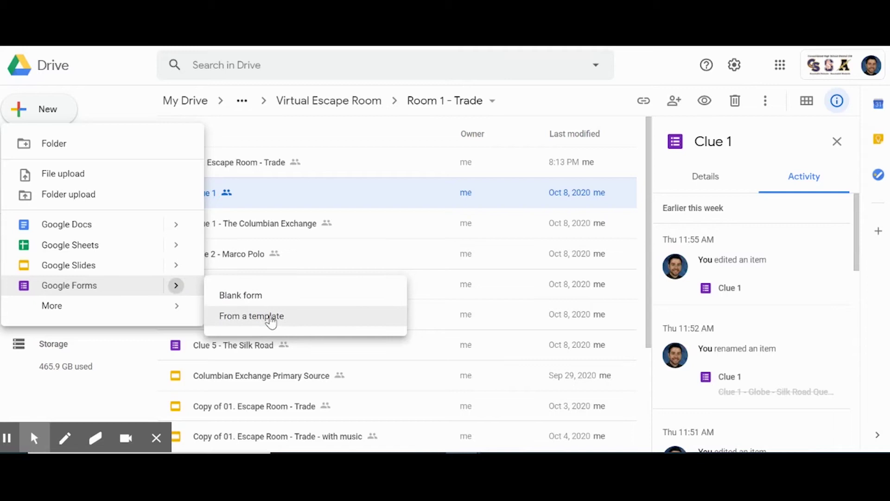
{"action": "left_click", "coordinate": [294, 230]}
{"action": "left_click", "coordinate": [187, 194]}
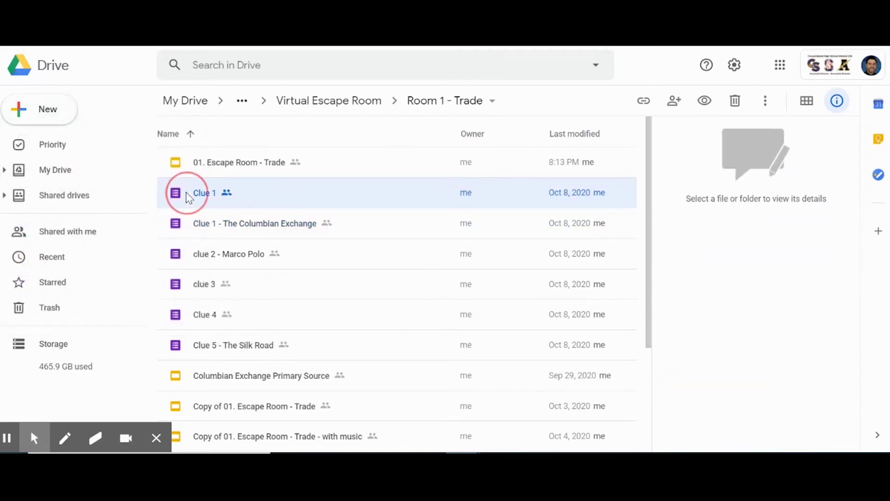
Open the Clue 1 form and keep the high caloric food question required
{"action": "double_click", "coordinate": [186, 192]}
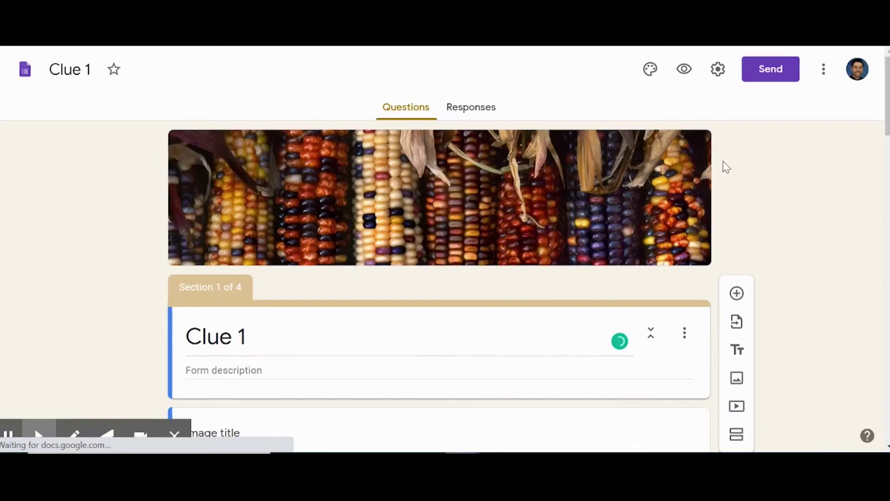
{"action": "scroll", "coordinate": [664, 227], "scroll_direction": "down", "scroll_amount": 10}
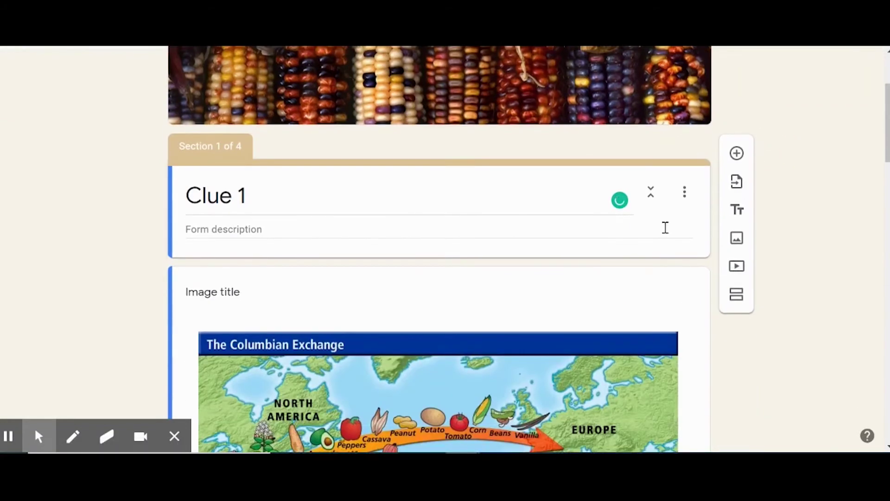
{"action": "scroll", "coordinate": [664, 229], "scroll_direction": "down", "scroll_amount": 15}
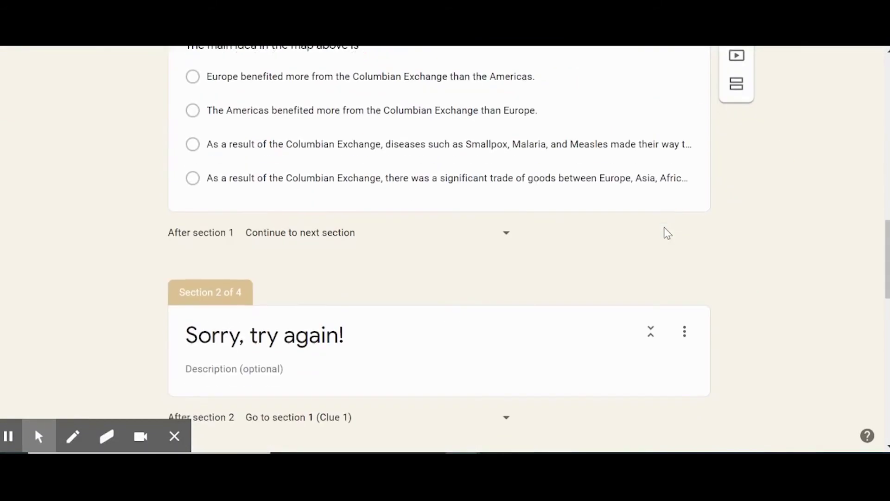
{"action": "scroll", "coordinate": [665, 236], "scroll_direction": "down", "scroll_amount": 5}
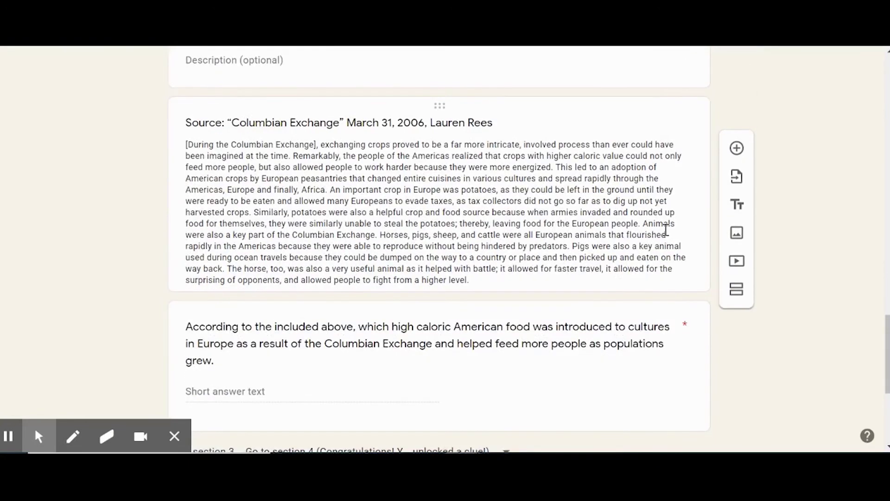
{"action": "scroll", "coordinate": [675, 215], "scroll_direction": "down", "scroll_amount": 3}
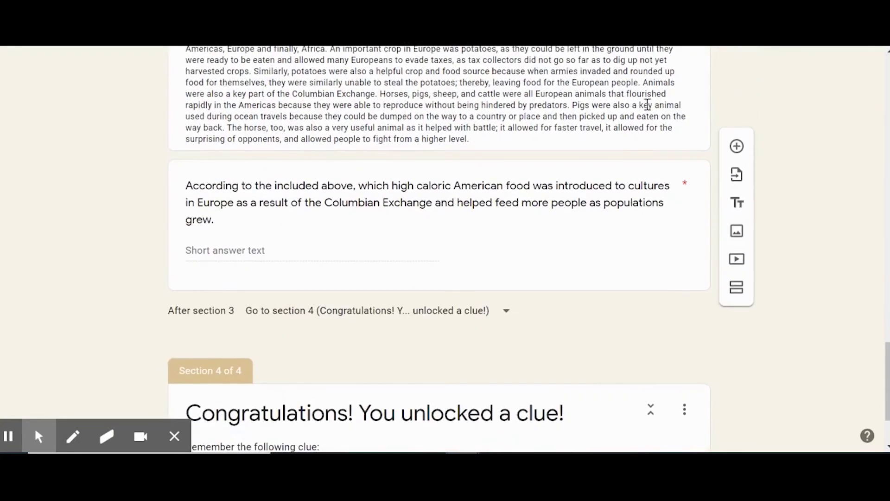
{"action": "left_click", "coordinate": [562, 204]}
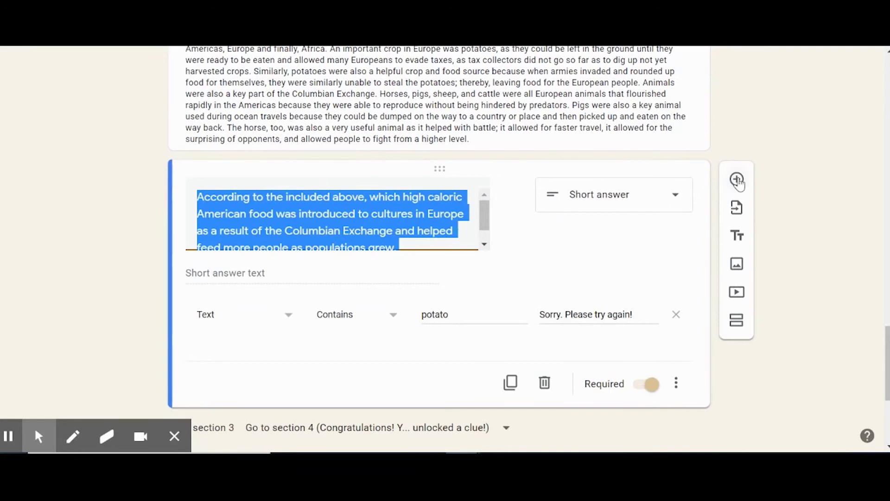
{"action": "left_click", "coordinate": [645, 390]}
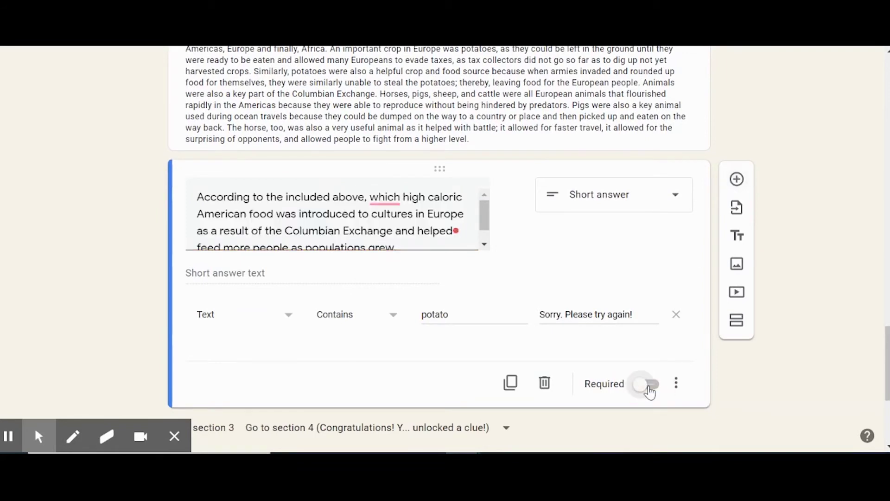
{"action": "left_click", "coordinate": [651, 388]}
{"action": "scroll", "coordinate": [658, 388], "scroll_direction": "down", "scroll_amount": 2}
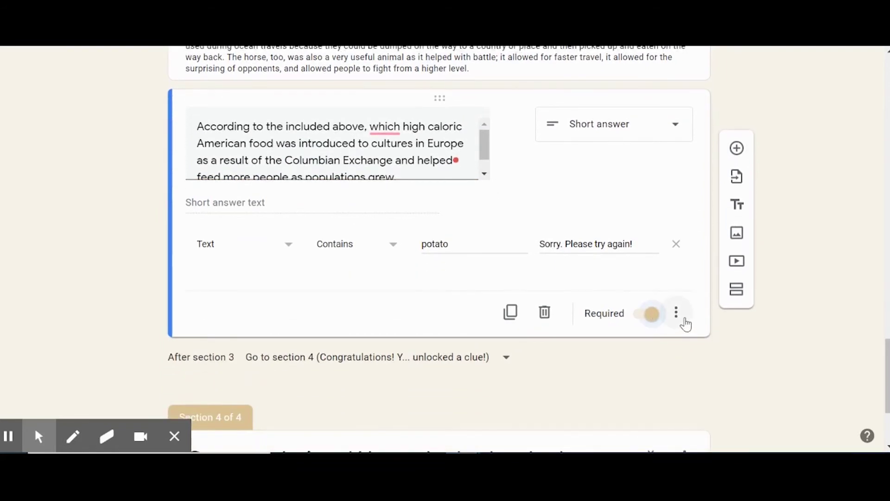
Reset the question's response validation to Text > Contains
{"action": "left_click", "coordinate": [683, 323]}
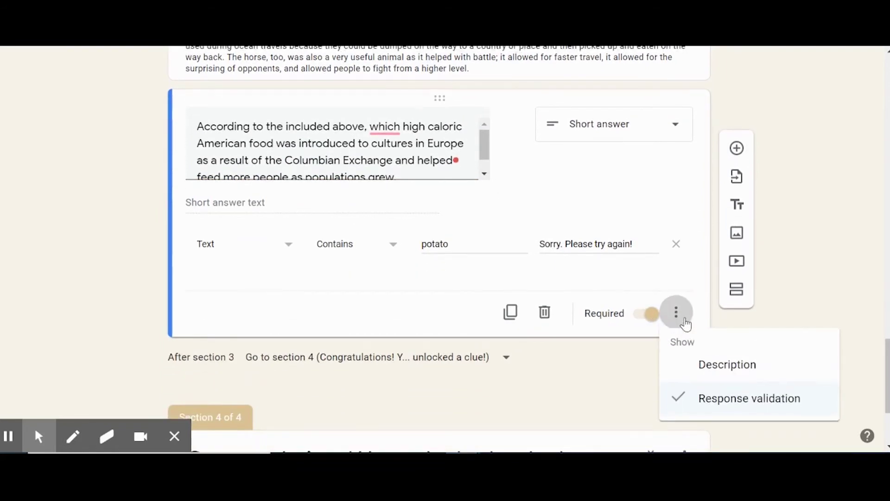
{"action": "left_click", "coordinate": [723, 408]}
{"action": "left_click", "coordinate": [678, 274]}
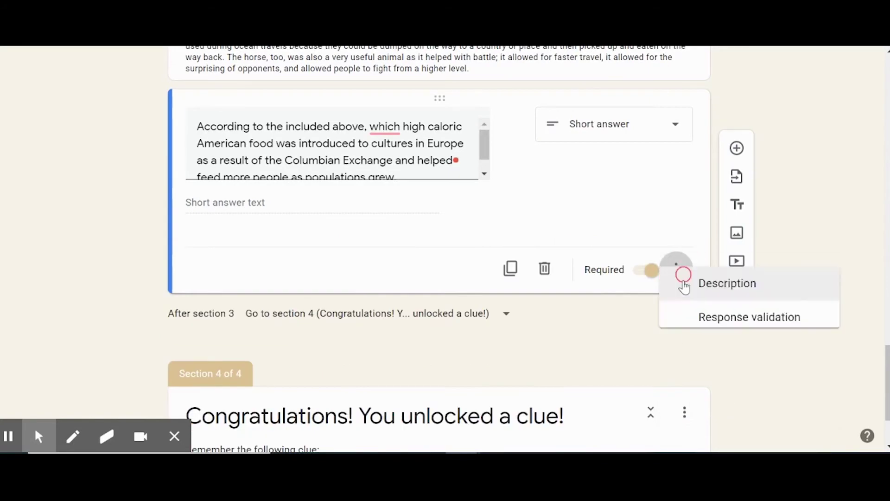
{"action": "left_click", "coordinate": [723, 356]}
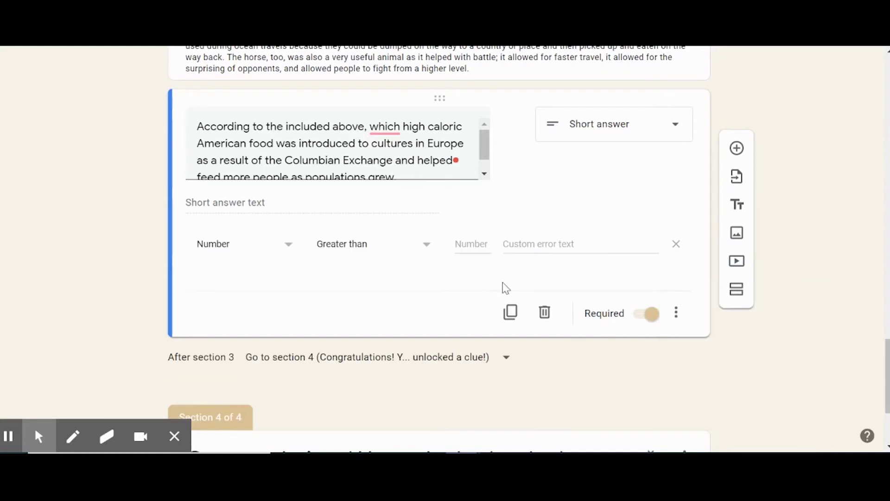
{"action": "left_click", "coordinate": [243, 250]}
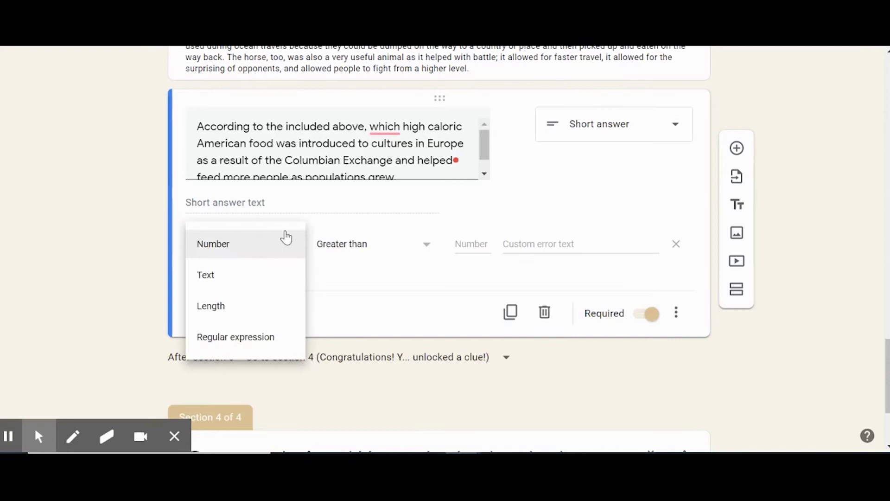
{"action": "left_click", "coordinate": [230, 284]}
{"action": "left_click", "coordinate": [368, 253]}
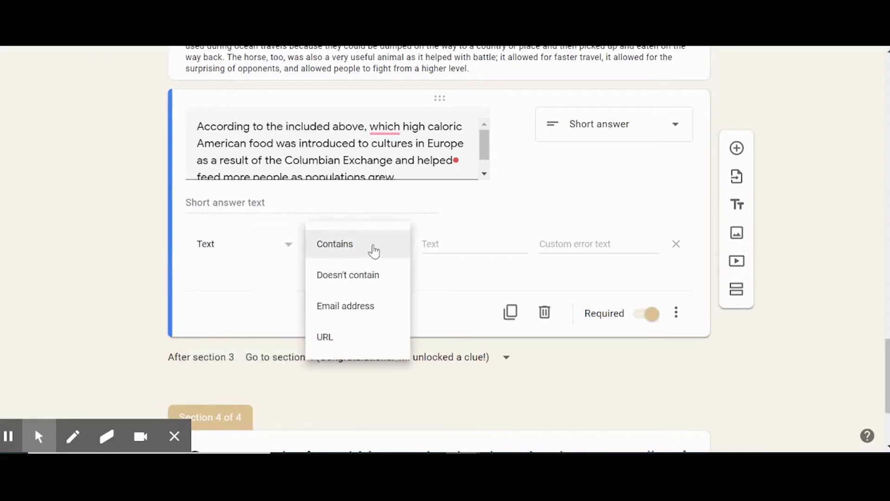
{"action": "left_click", "coordinate": [377, 251]}
{"action": "left_click", "coordinate": [462, 241]}
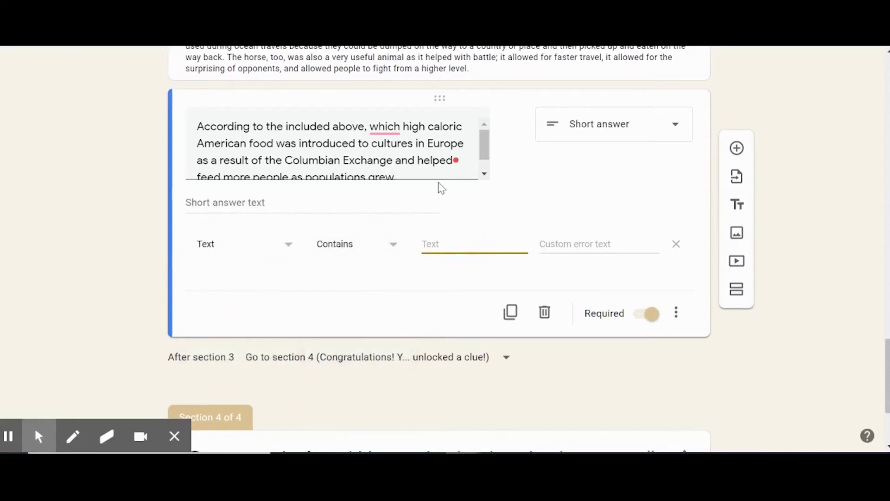
{"action": "scroll", "coordinate": [427, 156], "scroll_direction": "down", "scroll_amount": 1}
Require the word 'potato' with the error message 'Sorry. Please try again'
{"action": "left_click", "coordinate": [455, 248]}
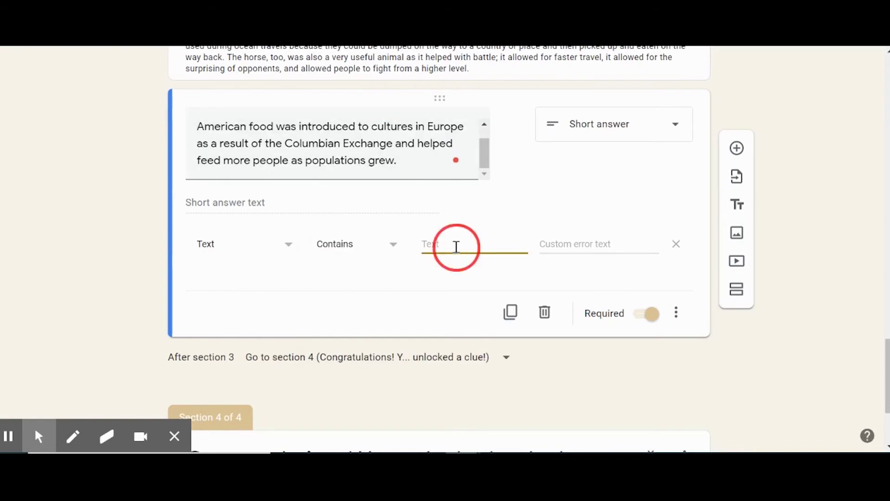
{"action": "type", "text": "po"}
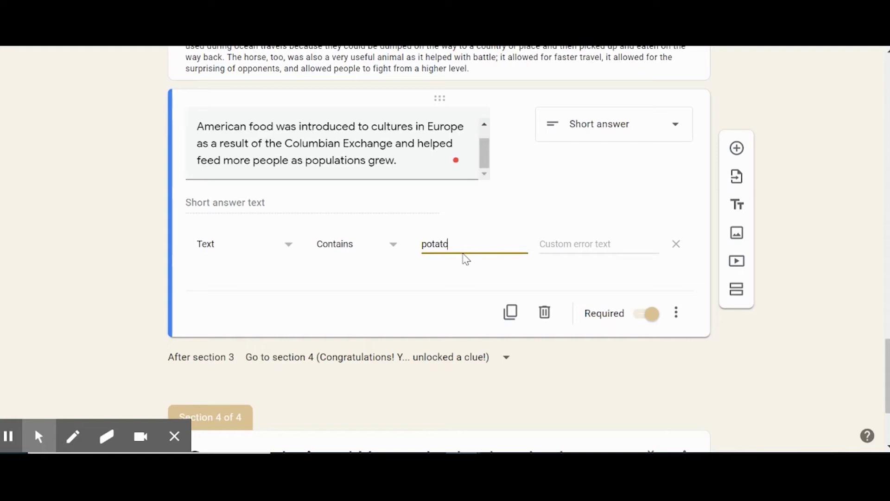
{"action": "type", "text": "tato"}
{"action": "left_click", "coordinate": [568, 250]}
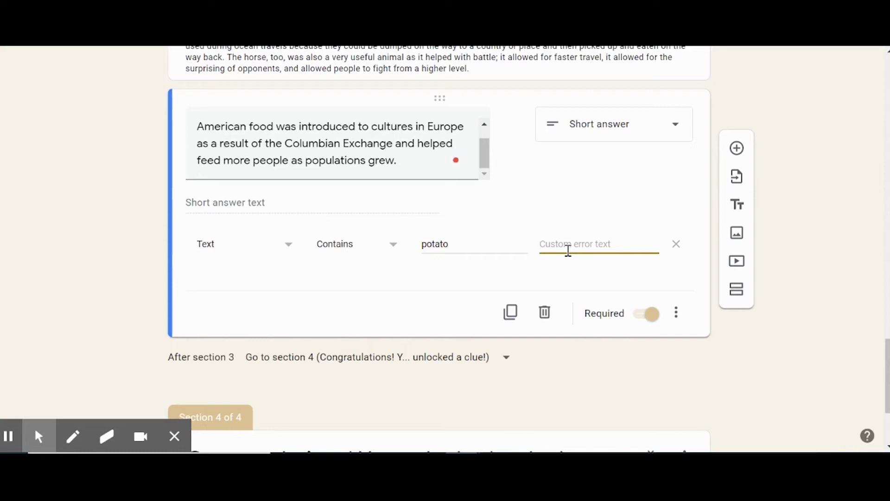
{"action": "type", "text": "Sorry! Please try again!"}
{"action": "left_click", "coordinate": [568, 240]}
{"action": "key", "text": "BackSpace"}
{"action": "scroll", "coordinate": [612, 250], "scroll_direction": "down", "scroll_amount": 2}
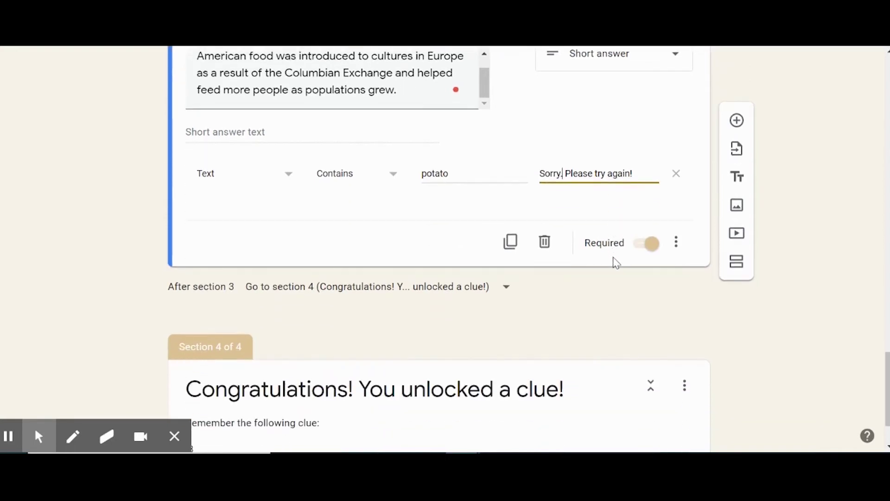
{"action": "scroll", "coordinate": [624, 280], "scroll_direction": "down", "scroll_amount": 2}
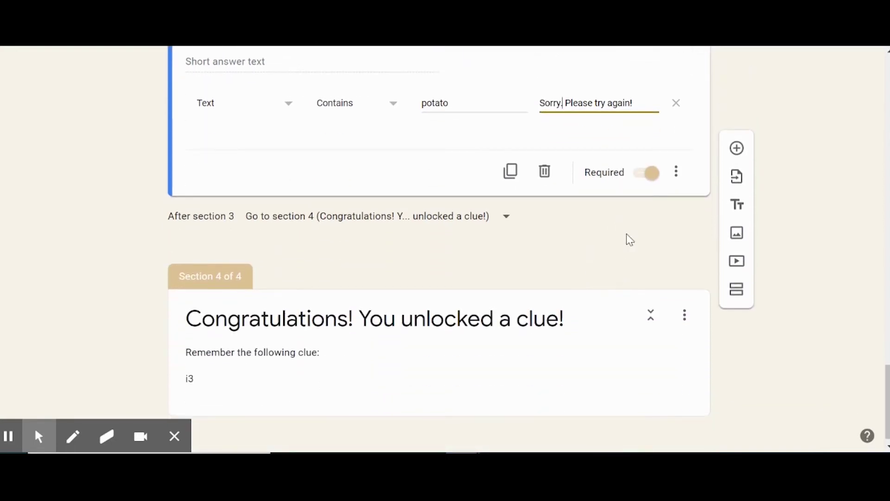
Finish the error message and review the congratulations section's clue description
{"action": "scroll", "coordinate": [464, 346], "scroll_direction": "down", "scroll_amount": 1}
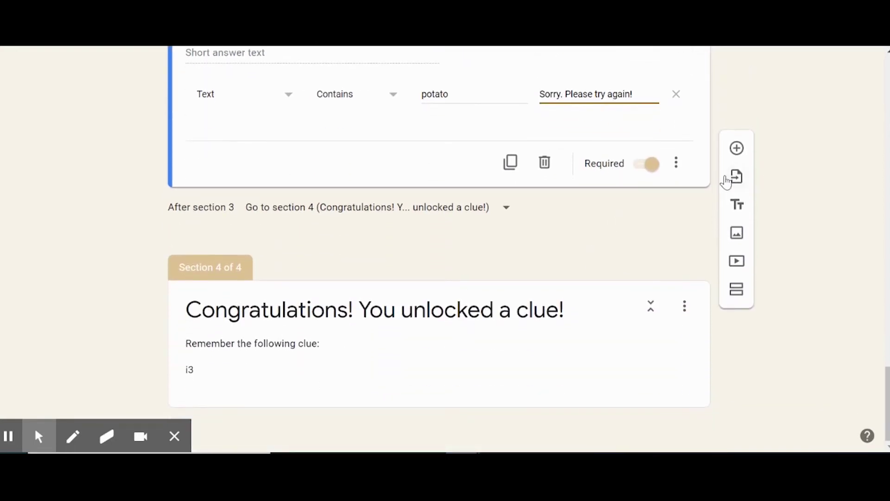
{"action": "left_click", "coordinate": [709, 166]}
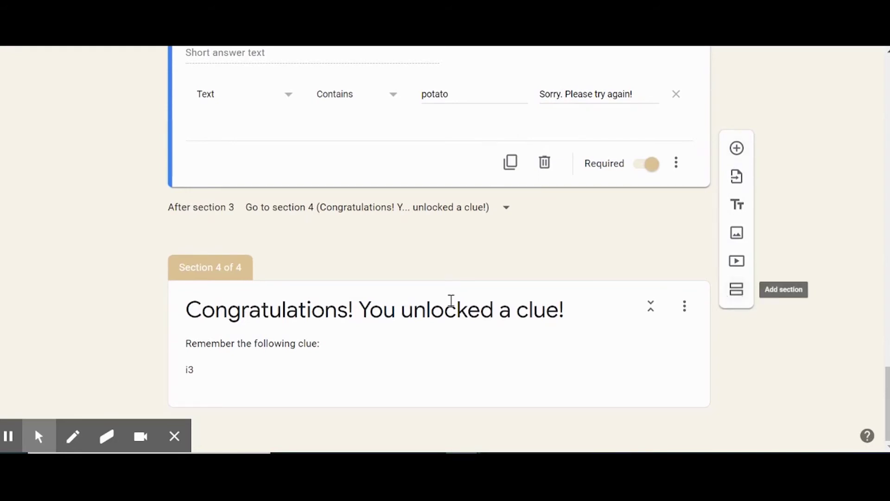
{"action": "left_click", "coordinate": [322, 298]}
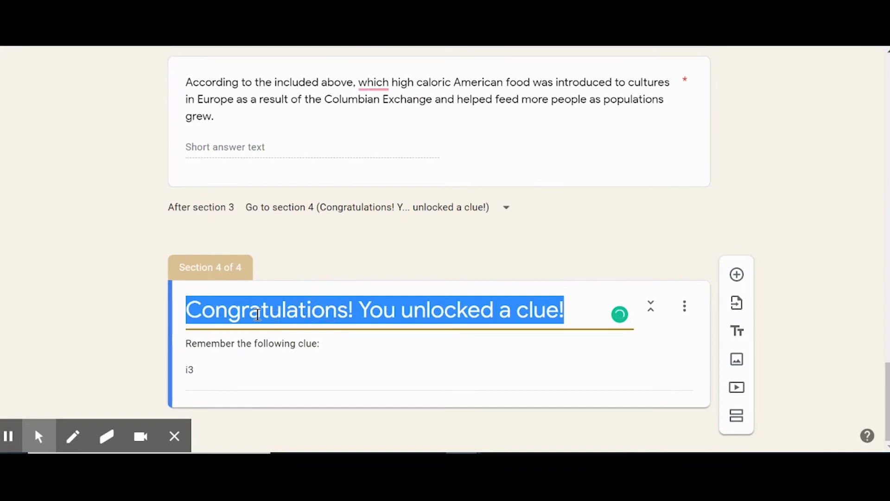
{"action": "left_click", "coordinate": [232, 361]}
{"action": "key", "text": "ctrl+a"}
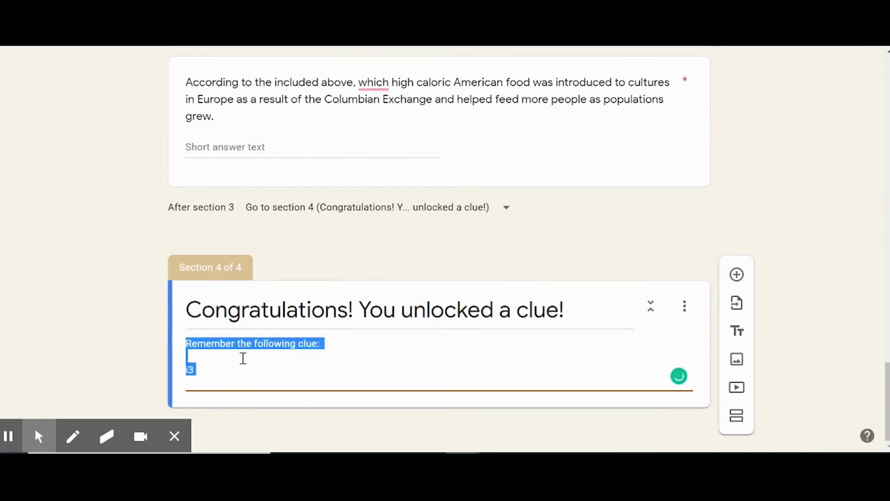
{"action": "left_click", "coordinate": [292, 372]}
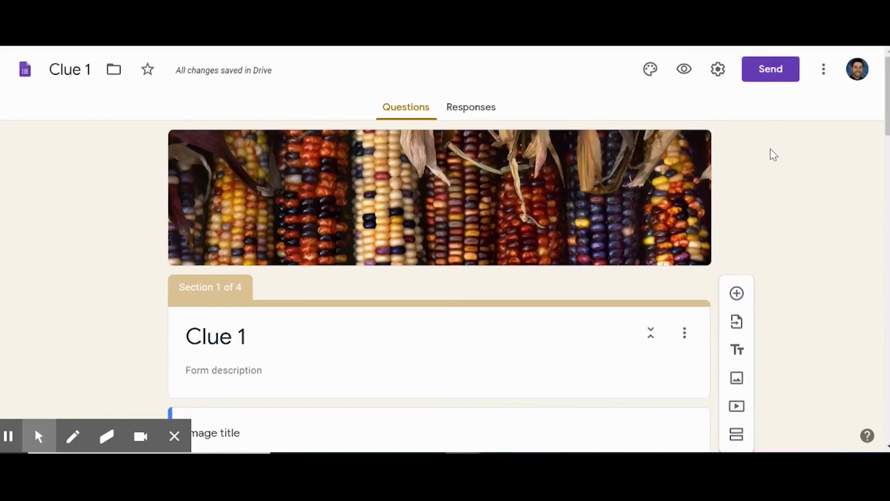
Copy the form's shortened share link and return to the Drive folder
{"action": "left_click", "coordinate": [771, 72]}
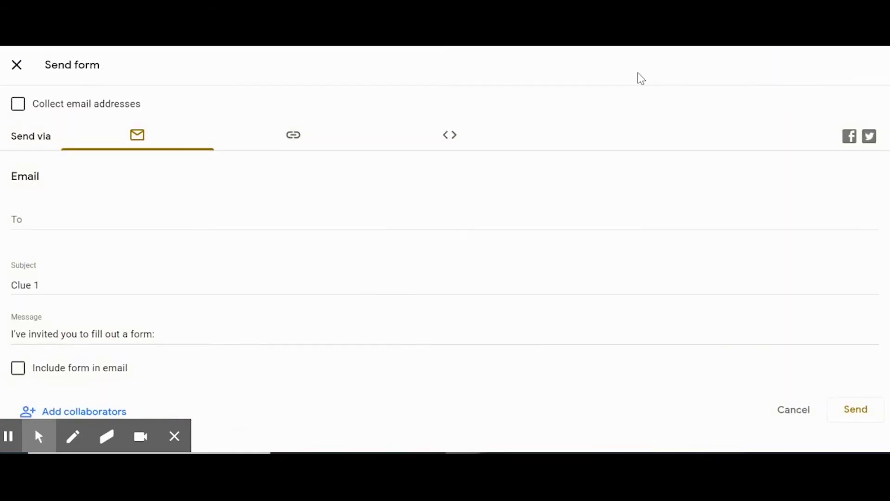
{"action": "left_click", "coordinate": [294, 139]}
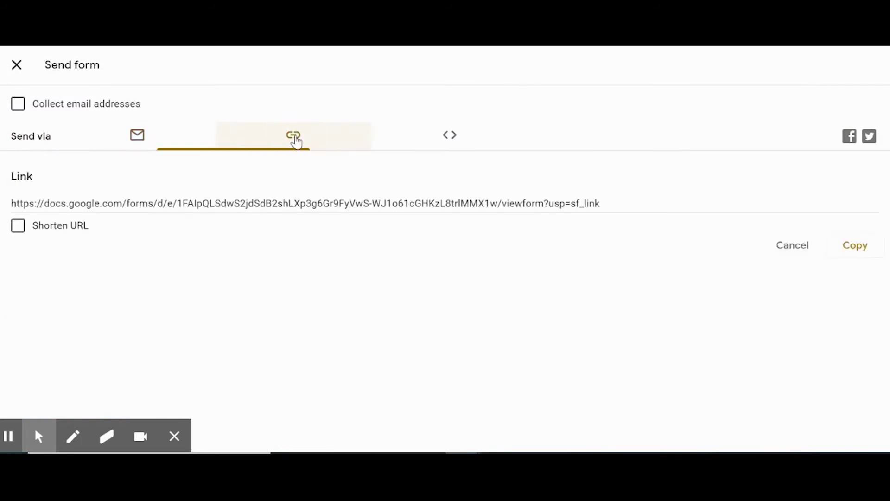
{"action": "left_click", "coordinate": [294, 139]}
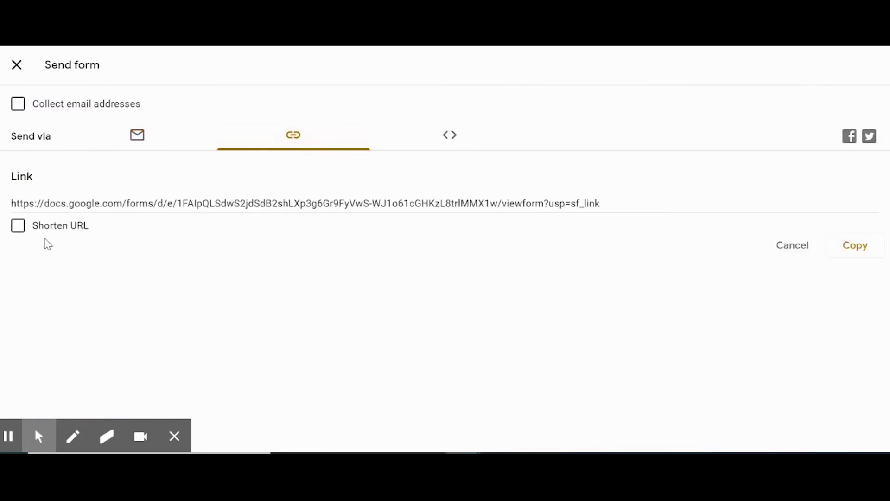
{"action": "left_click", "coordinate": [18, 226]}
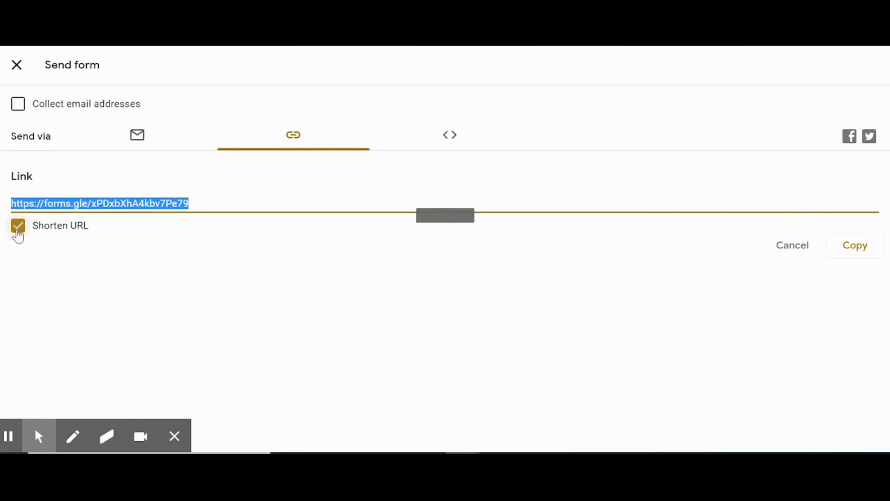
{"action": "left_click", "coordinate": [862, 252]}
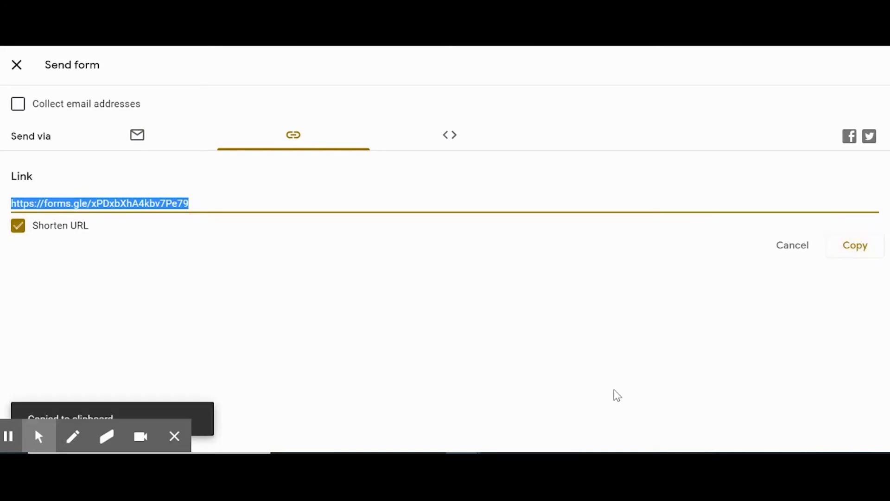
{"action": "left_click", "coordinate": [187, 193]}
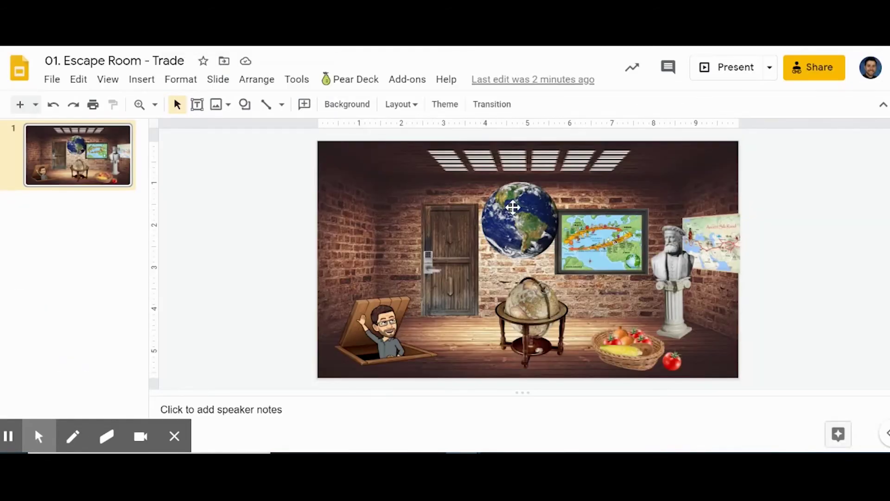
Hyperlink the Earth globe image to the pasted forms.gle Clue 1 link and verify it
{"action": "left_click", "coordinate": [513, 207]}
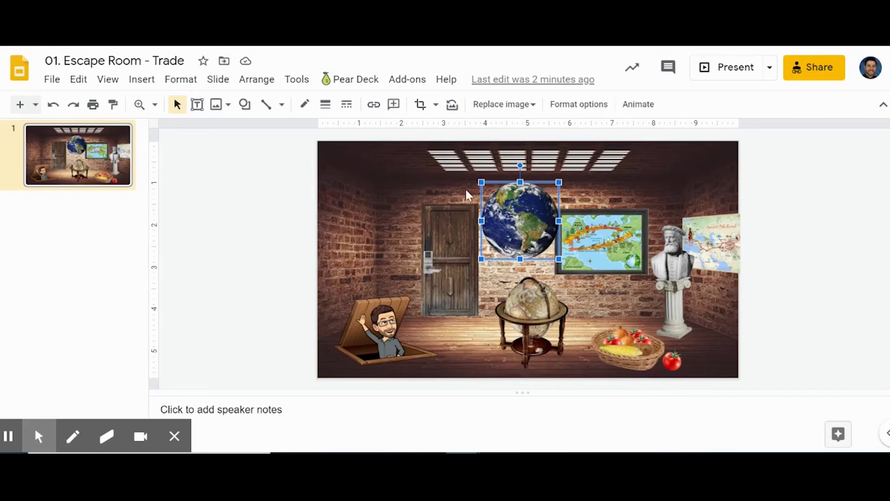
{"action": "left_click", "coordinate": [374, 104]}
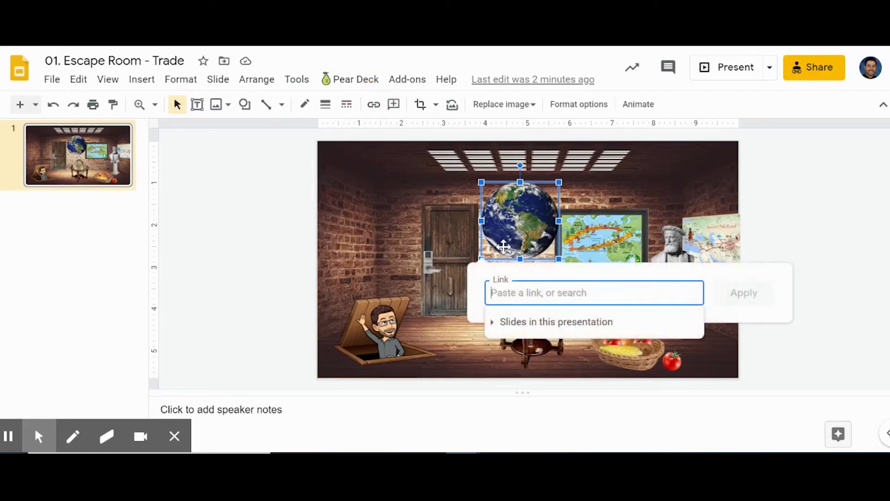
{"action": "left_click", "coordinate": [520, 295]}
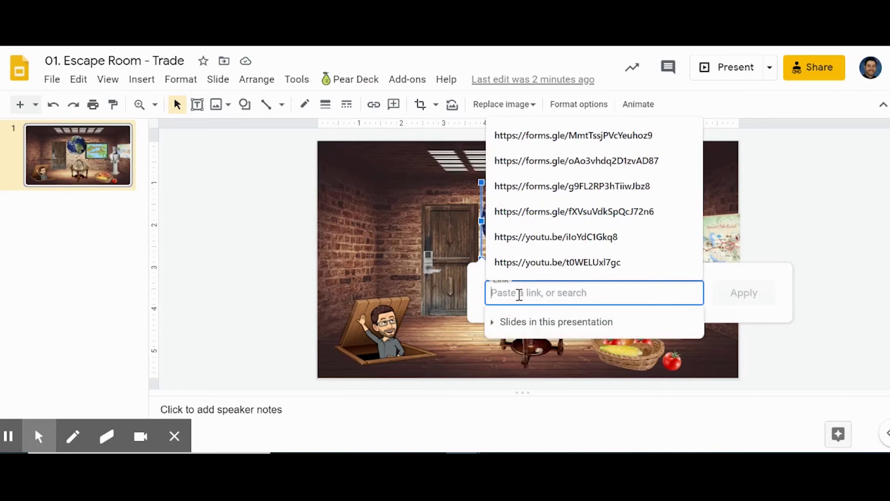
{"action": "key", "text": "ctrl+v"}
{"action": "left_click", "coordinate": [739, 293]}
{"action": "key", "text": "Escape"}
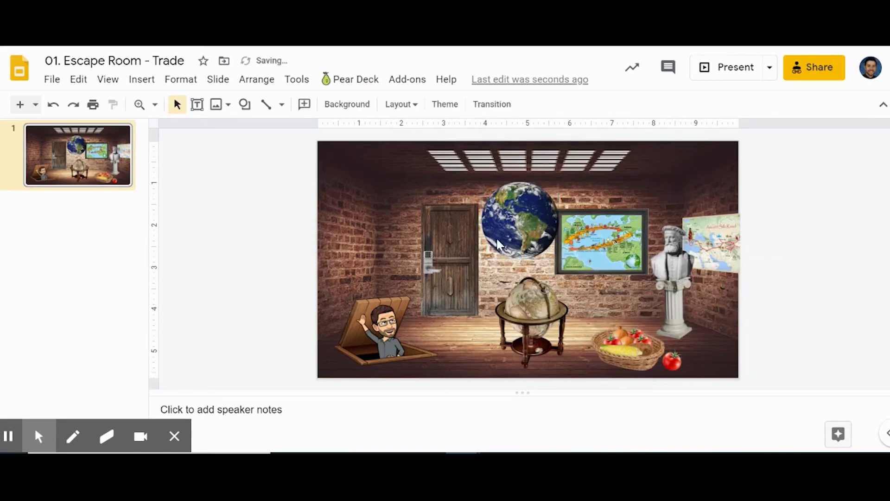
{"action": "left_click", "coordinate": [529, 218]}
{"action": "left_click", "coordinate": [438, 223]}
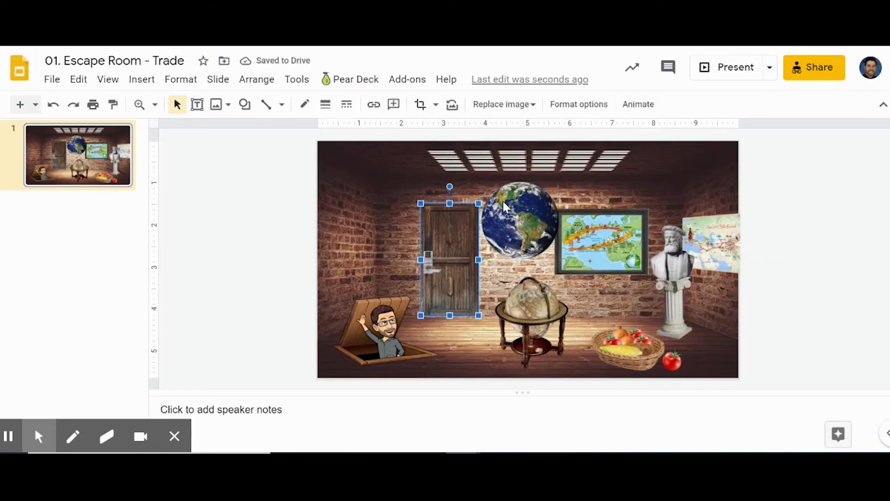
{"action": "left_click", "coordinate": [496, 211]}
{"action": "left_click", "coordinate": [52, 80]}
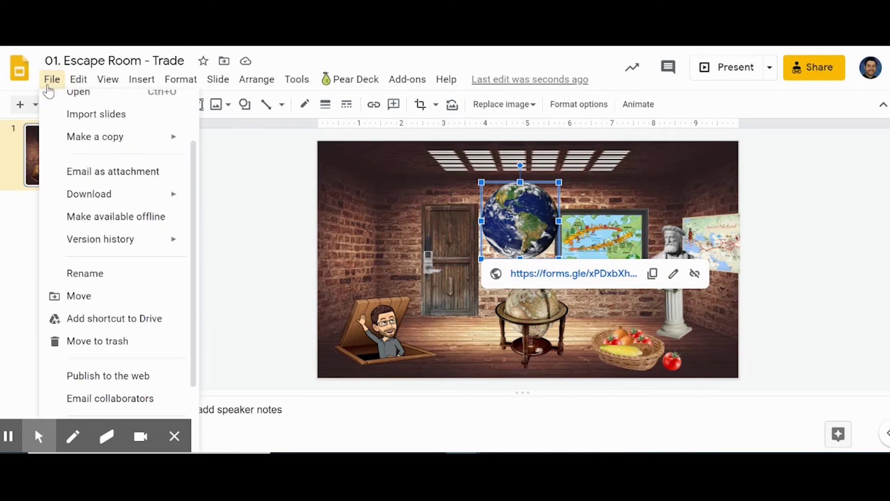
Publish the escape-room deck to the web and copy its published link
{"action": "left_click", "coordinate": [104, 379]}
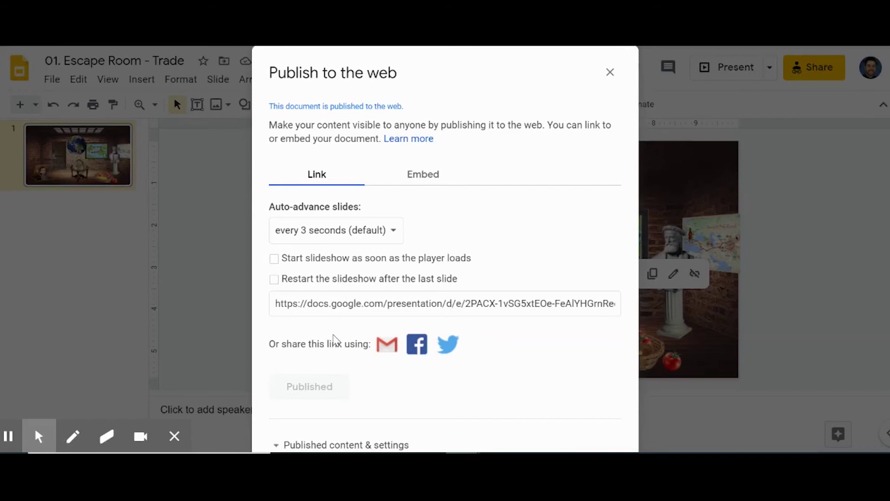
{"action": "left_click", "coordinate": [323, 181]}
{"action": "left_click", "coordinate": [361, 299]}
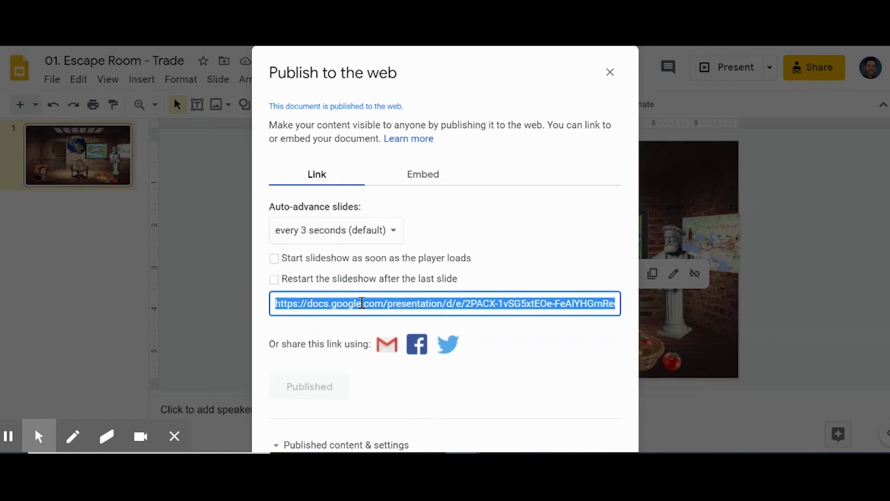
{"action": "right_click", "coordinate": [361, 302]}
{"action": "left_click", "coordinate": [375, 313]}
{"action": "left_click", "coordinate": [609, 73]}
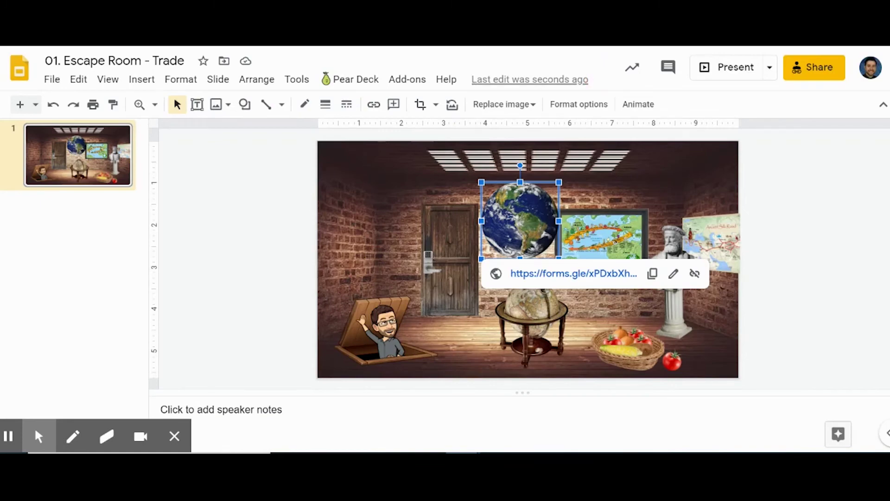
Open the published presentation link in a new tab, then delete the globe image from the wall
{"action": "key", "text": "ctrl+t"}
{"action": "key", "text": "ctrl+v"}
{"action": "key", "text": "Delete"}
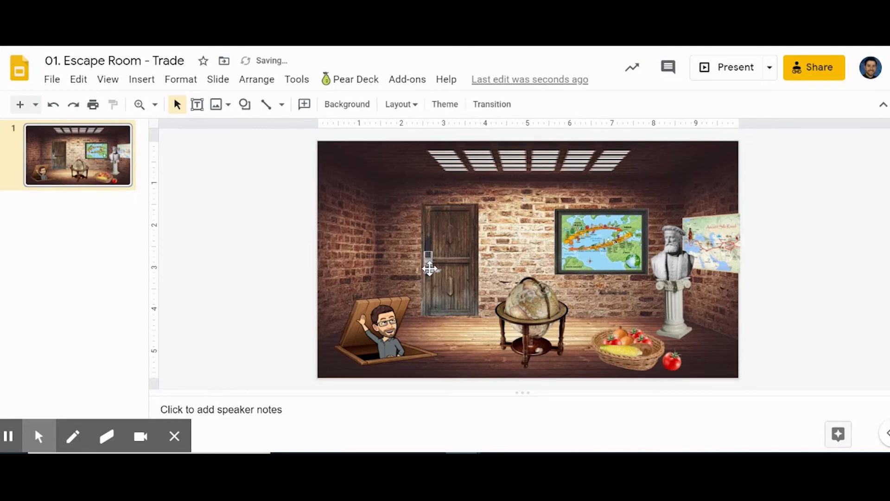
Nudge the keypad lock image back onto the door and check its form link
{"action": "left_click", "coordinate": [430, 265]}
{"action": "mouse_move", "coordinate": [430, 265]}
{"action": "left_mouse_down"}
{"action": "mouse_move", "coordinate": [511, 250]}
{"action": "mouse_move", "coordinate": [425, 254]}
{"action": "mouse_move", "coordinate": [507, 241]}
{"action": "mouse_move", "coordinate": [433, 262]}
{"action": "left_mouse_up"}
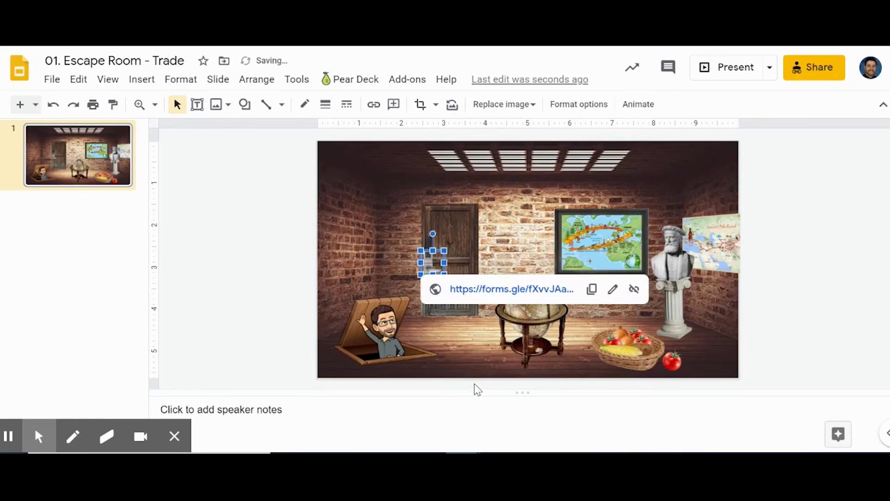
{"action": "left_click", "coordinate": [491, 244]}
{"action": "left_click", "coordinate": [427, 257]}
{"action": "left_click", "coordinate": [414, 194]}
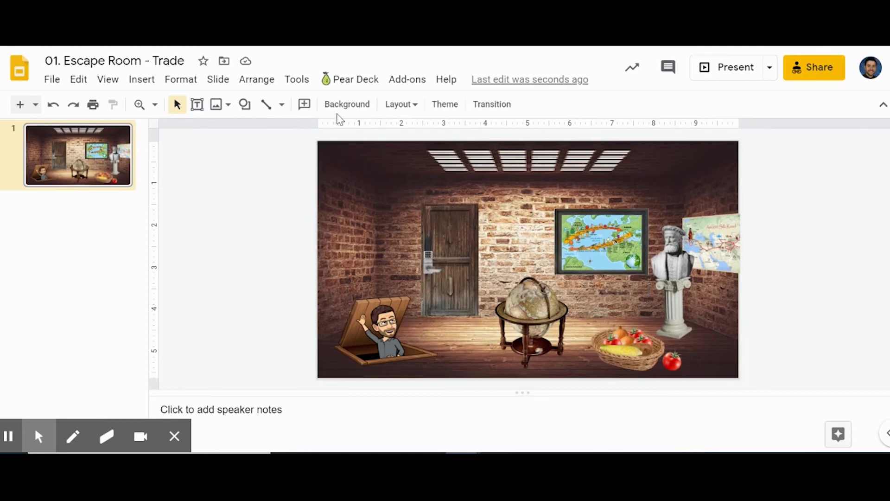
Draw a rectangle over the door and set its fill to transparent
{"action": "left_click", "coordinate": [150, 80]}
{"action": "left_click", "coordinate": [154, 195]}
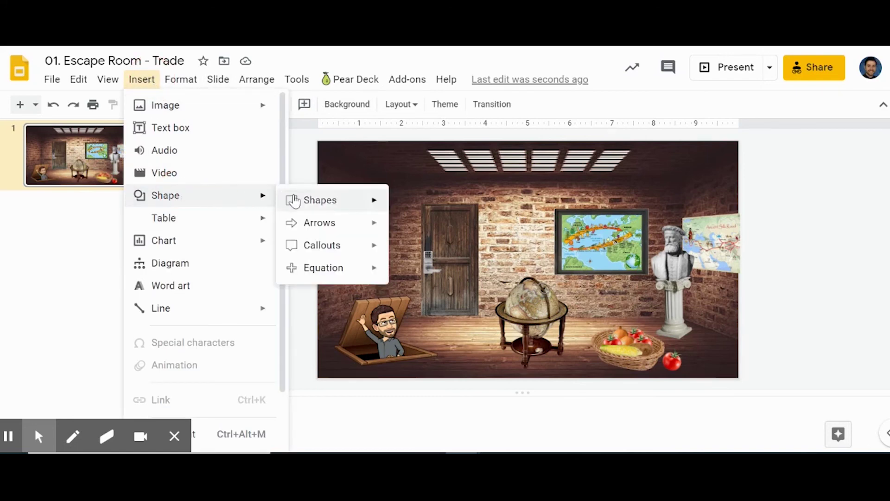
{"action": "mouse_move", "coordinate": [295, 202]}
{"action": "left_click", "coordinate": [397, 205]}
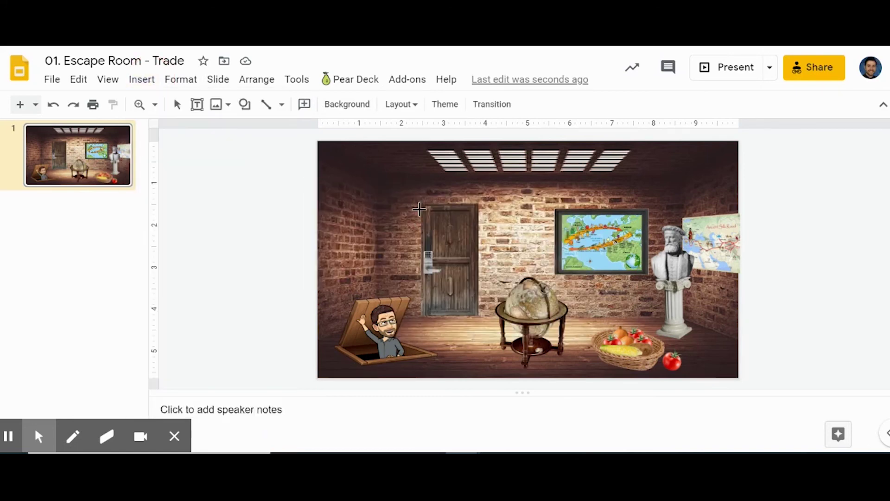
{"action": "left_click_drag", "start_coordinate": [418, 204], "coordinate": [479, 316]}
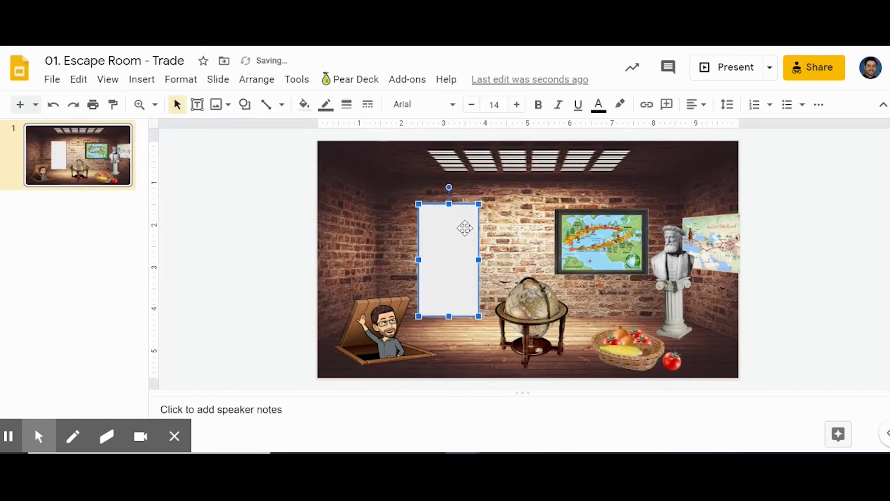
{"action": "left_click", "coordinate": [305, 104]}
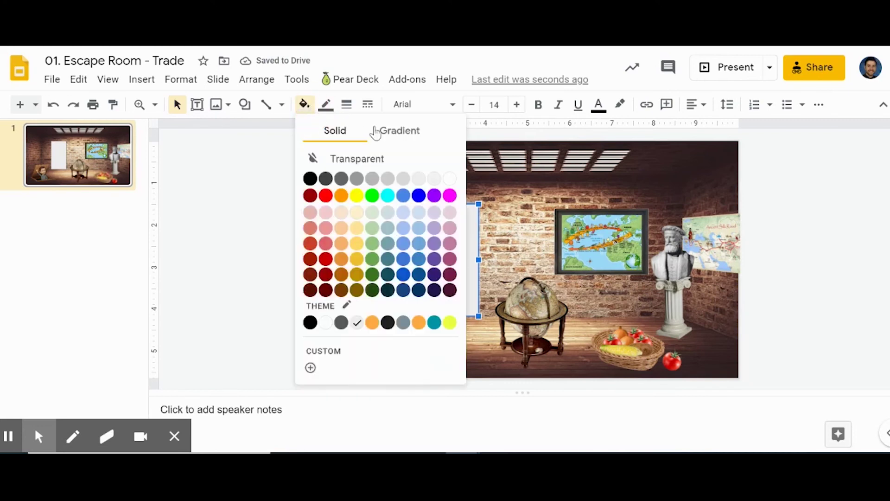
{"action": "left_click", "coordinate": [371, 160]}
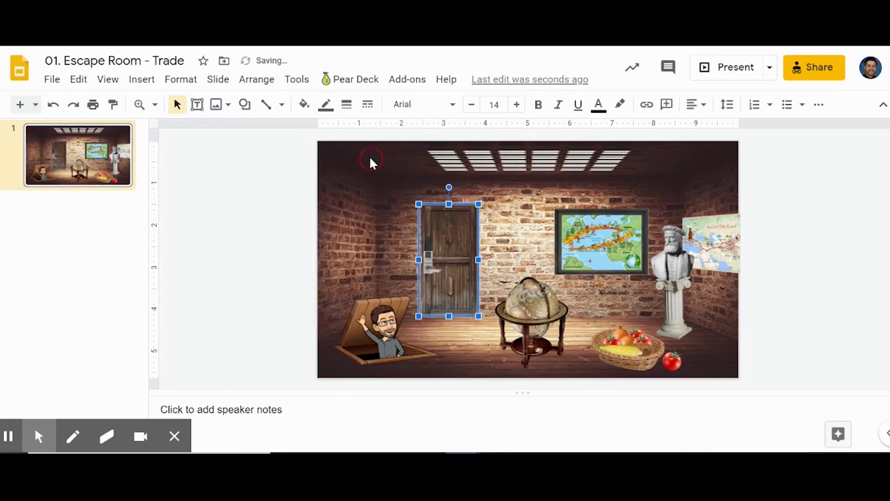
{"action": "left_click", "coordinate": [498, 219]}
Link the transparent door rectangle to the pasted published presentation URL
{"action": "left_click", "coordinate": [464, 227]}
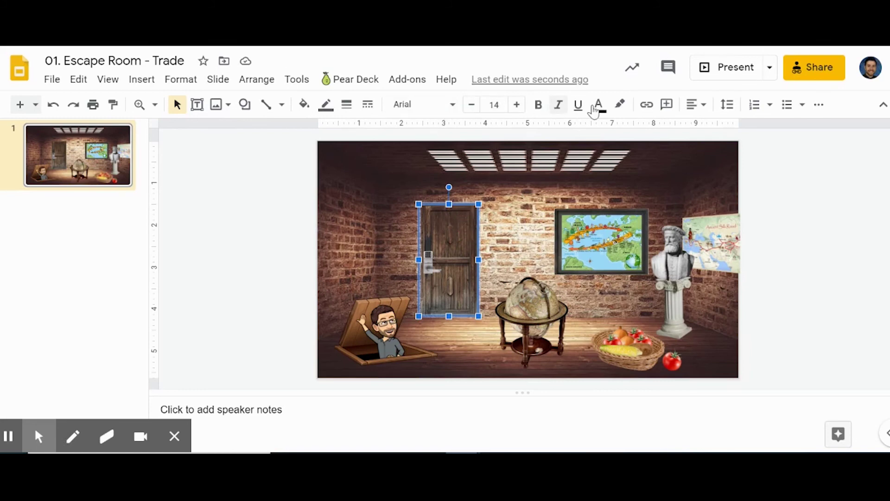
{"action": "left_click", "coordinate": [646, 107]}
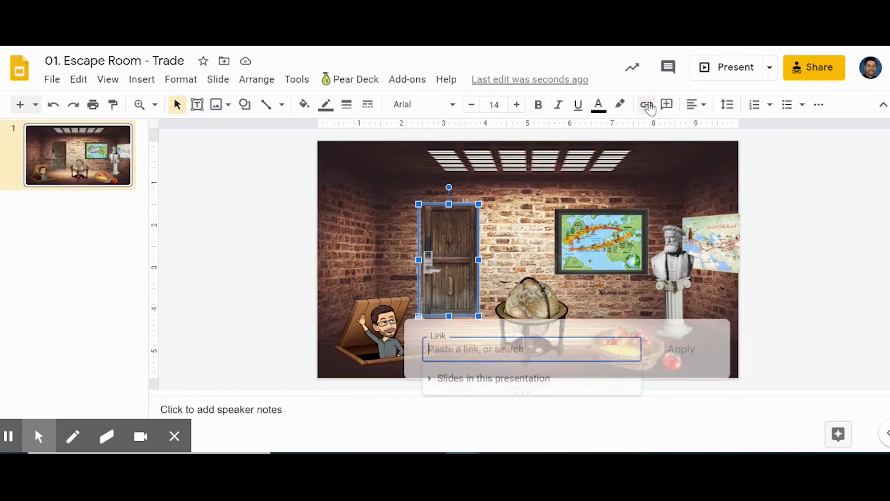
{"action": "left_click", "coordinate": [489, 344]}
{"action": "key", "text": "ctrl+v"}
{"action": "left_click", "coordinate": [671, 358]}
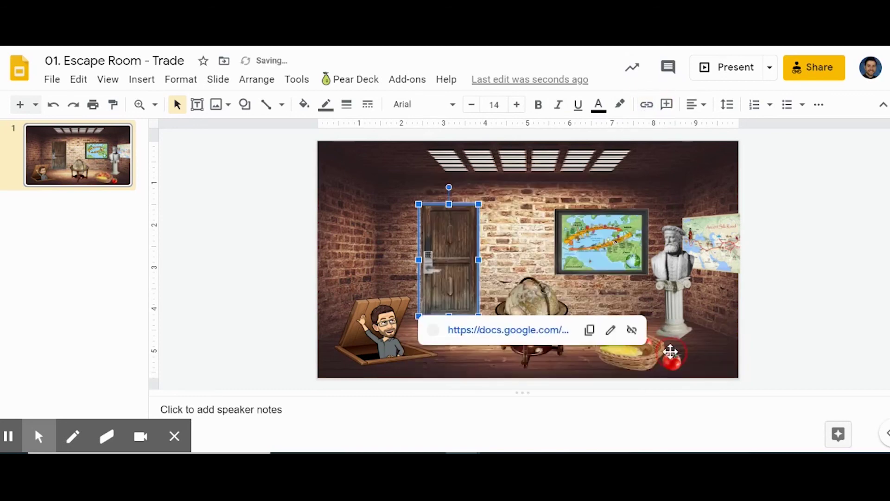
{"action": "left_click", "coordinate": [525, 263]}
{"action": "left_click", "coordinate": [451, 224]}
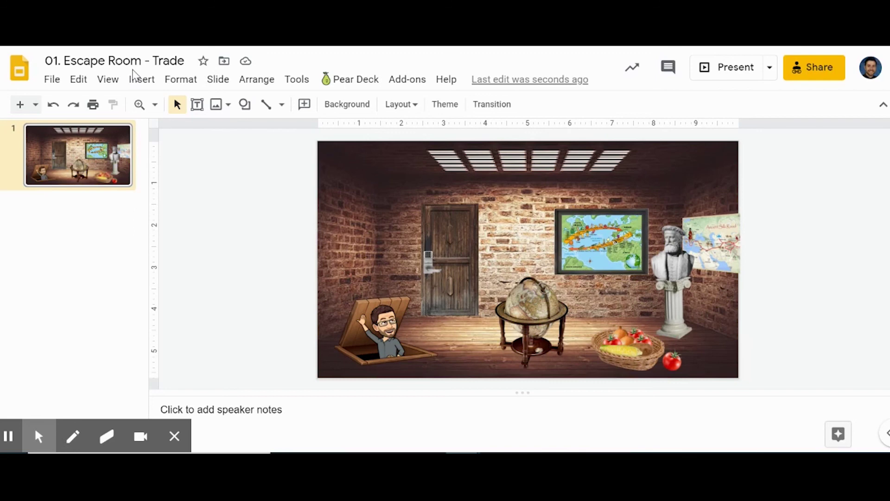
{"action": "right_click", "coordinate": [357, 175]}
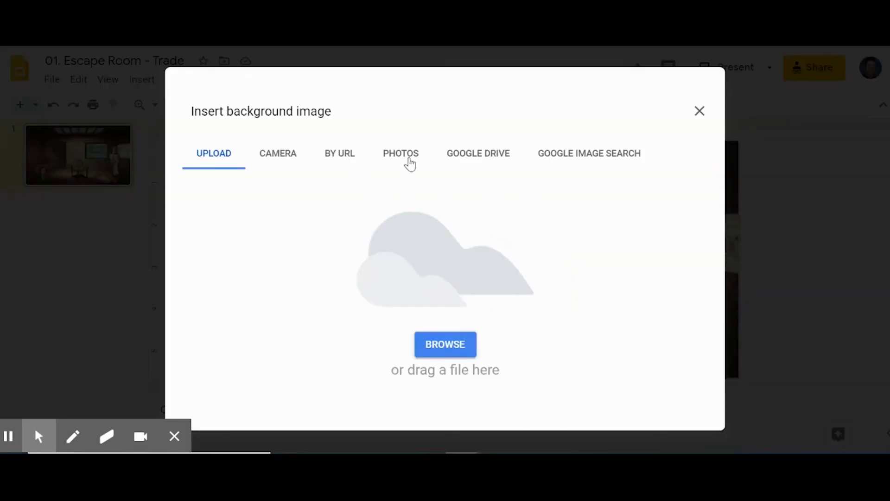
{"action": "left_click", "coordinate": [698, 112]}
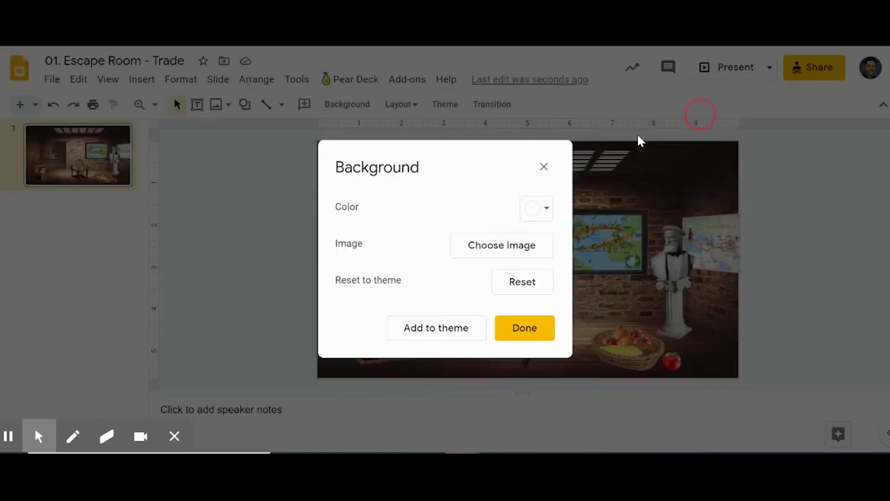
{"action": "left_click", "coordinate": [544, 166]}
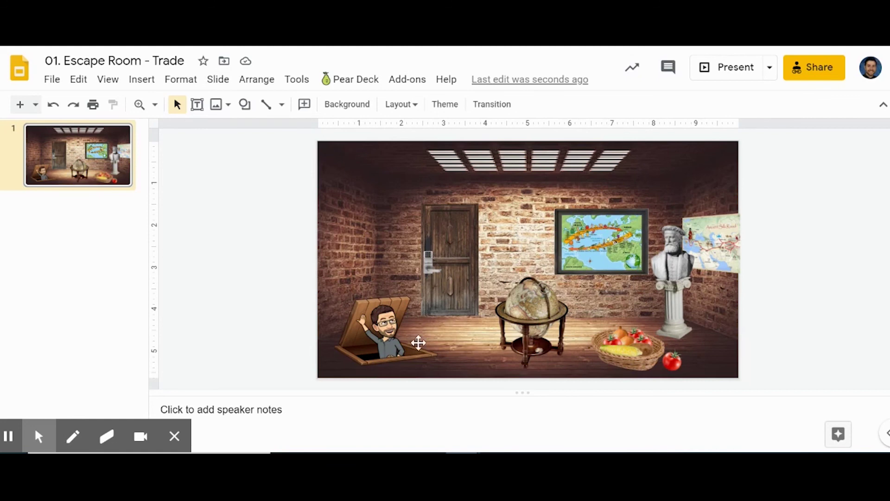
{"action": "left_click_drag", "start_coordinate": [391, 334], "coordinate": [464, 299]}
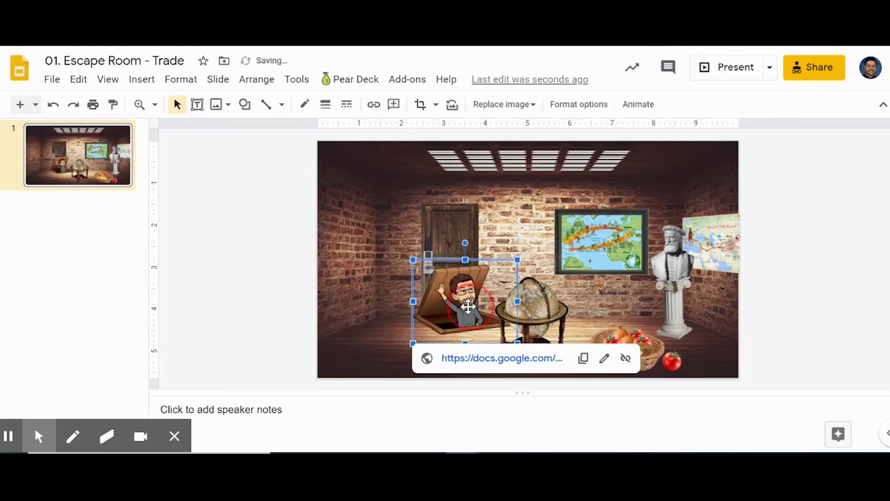
{"action": "key", "text": "ctrl+z"}
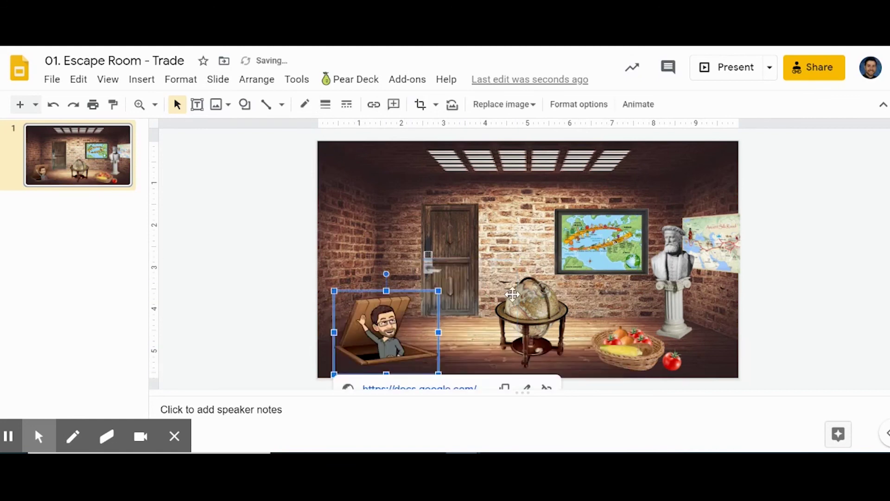
{"action": "left_click", "coordinate": [533, 315]}
{"action": "left_click", "coordinate": [619, 253]}
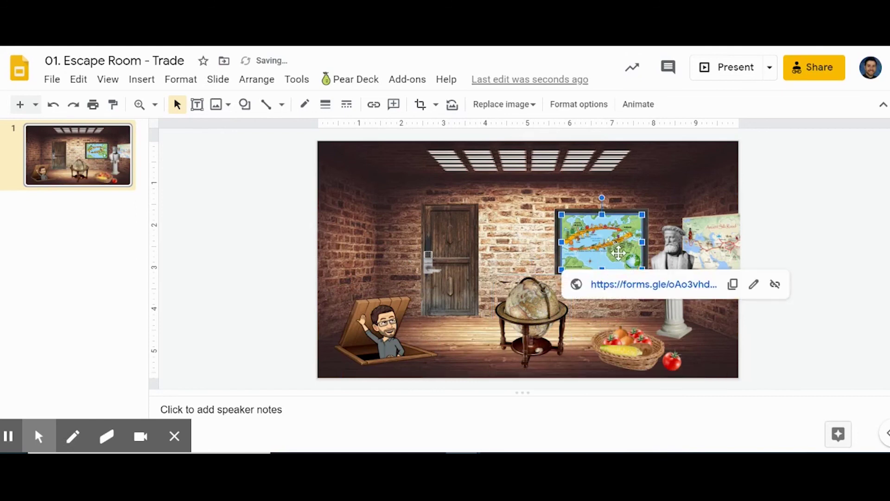
{"action": "left_click", "coordinate": [675, 250]}
{"action": "left_click", "coordinate": [559, 202]}
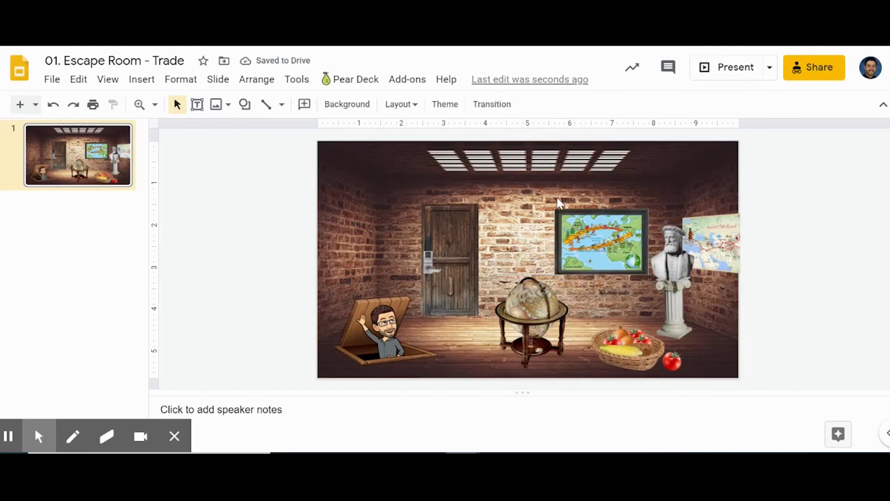